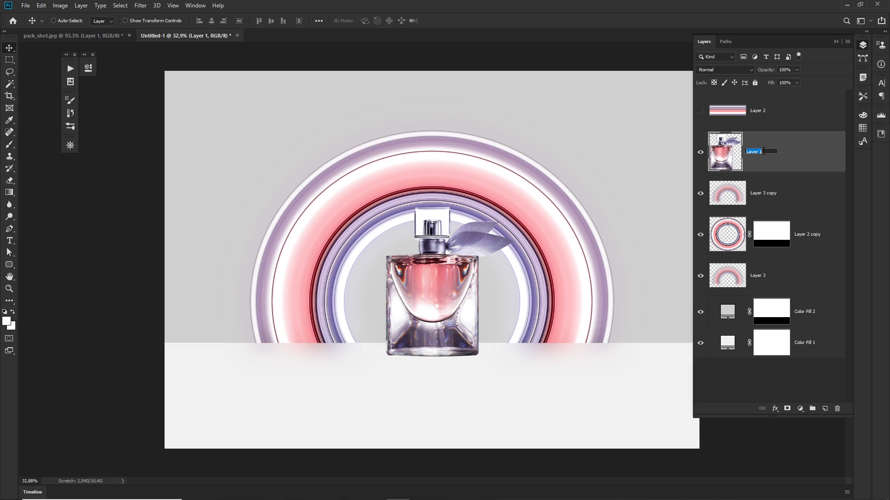
Name the perfume bottle's layer "Bottle" and rename Layer 3 copy as "Light glow".
{"action": "key", "text": "Return"}
{"action": "double_click", "coordinate": [763, 193]}
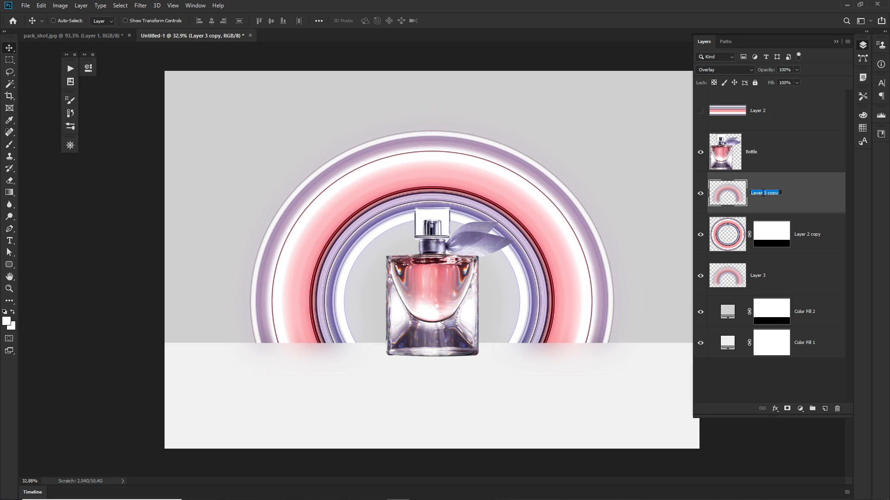
{"action": "type", "text": "Light glow"}
{"action": "key", "text": "Return"}
Rename Layer 3 as "Glow under".
{"action": "double_click", "coordinate": [758, 277]}
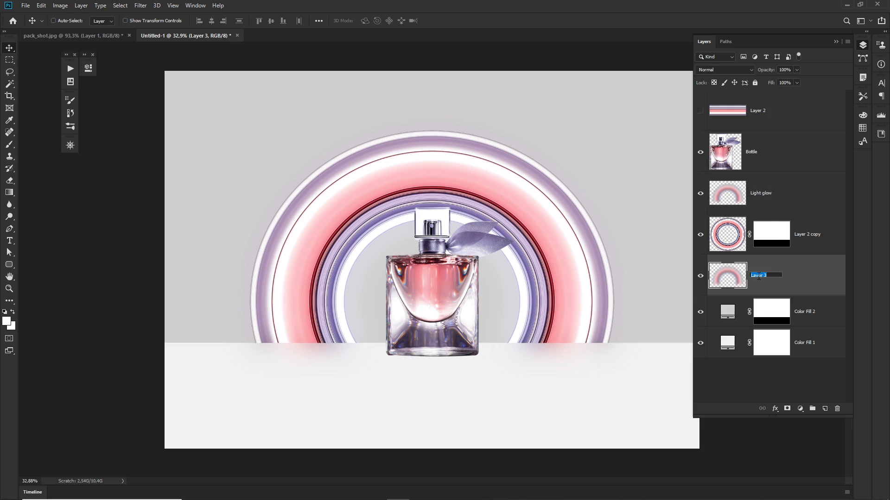
{"action": "type", "text": "Glow under"}
{"action": "key", "text": "Return"}
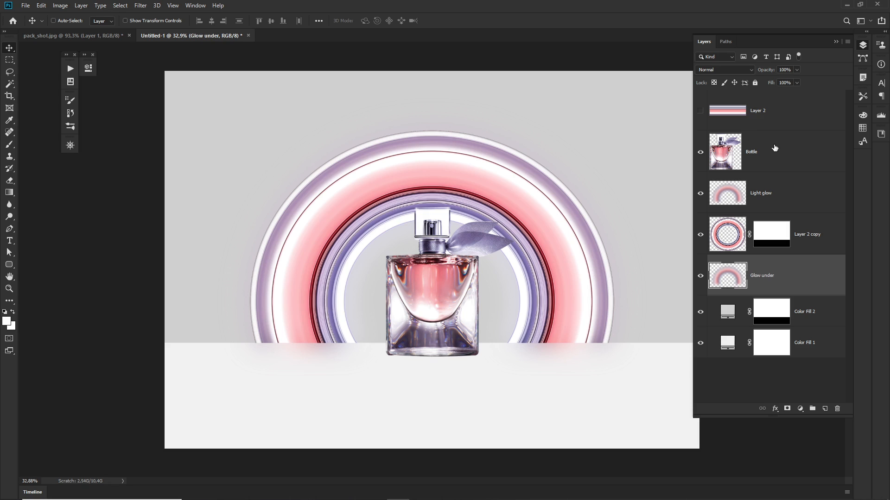
Create a new layer named "shadow" directly above the Light glow layer.
{"action": "left_click", "coordinate": [770, 192]}
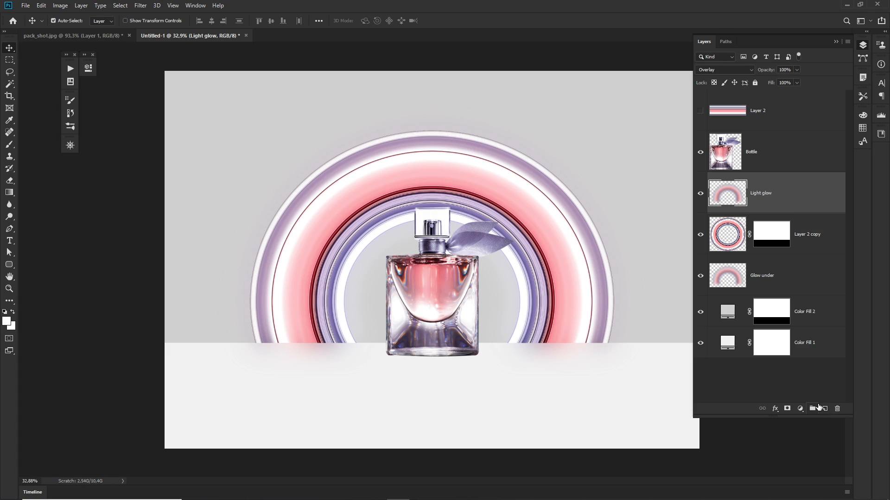
{"action": "left_click", "coordinate": [818, 408], "text": "alt"}
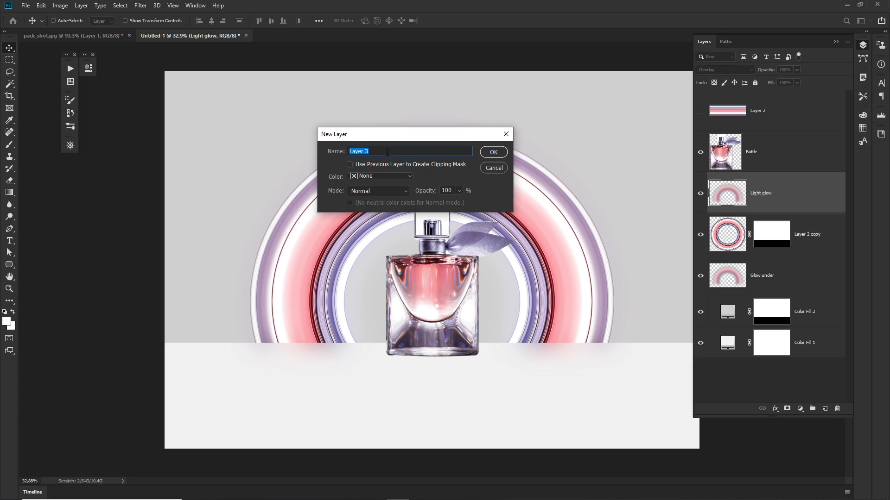
{"action": "type", "text": "shadow"}
{"action": "key", "text": "Return"}
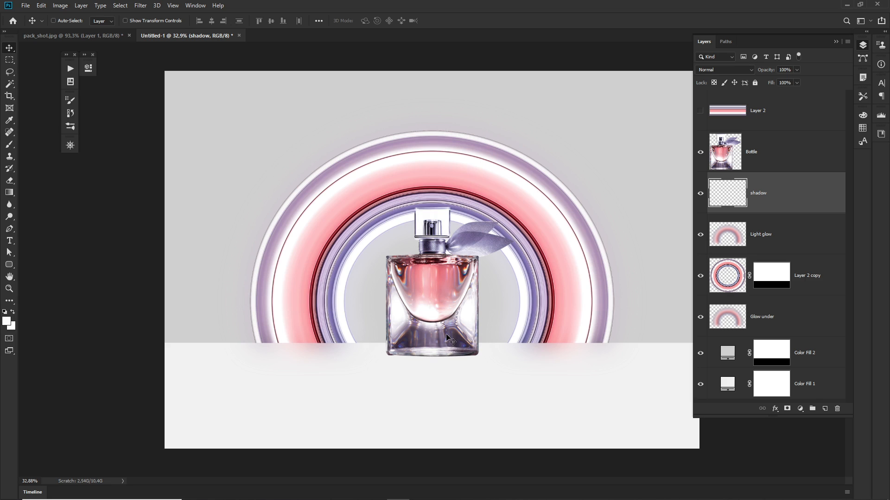
{"action": "key", "text": "b"}
{"action": "left_click_drag", "start_coordinate": [440, 313], "coordinate": [391, 323]}
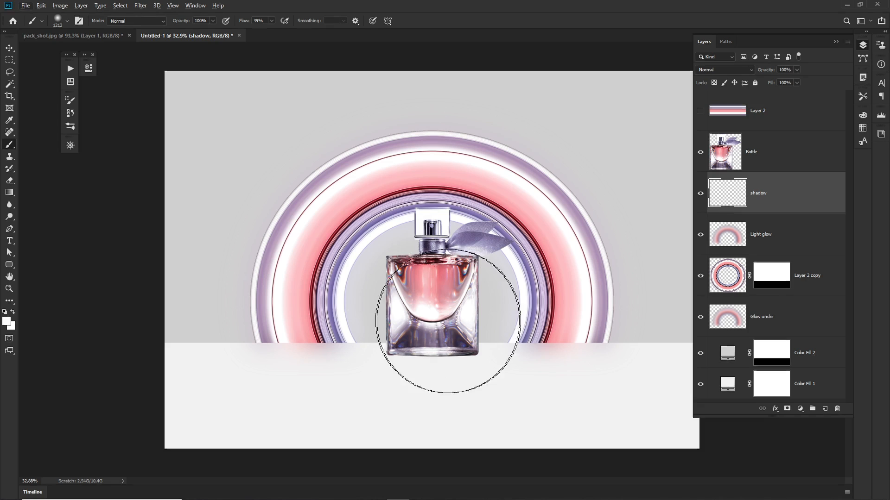
{"action": "mouse_move", "coordinate": [429, 324]}
{"action": "left_mouse_down"}
{"action": "mouse_move", "coordinate": [488, 325]}
{"action": "mouse_move", "coordinate": [410, 324]}
{"action": "mouse_move", "coordinate": [474, 327]}
{"action": "mouse_move", "coordinate": [431, 327]}
{"action": "mouse_move", "coordinate": [445, 431]}
{"action": "mouse_move", "coordinate": [421, 498]}
{"action": "left_mouse_up"}
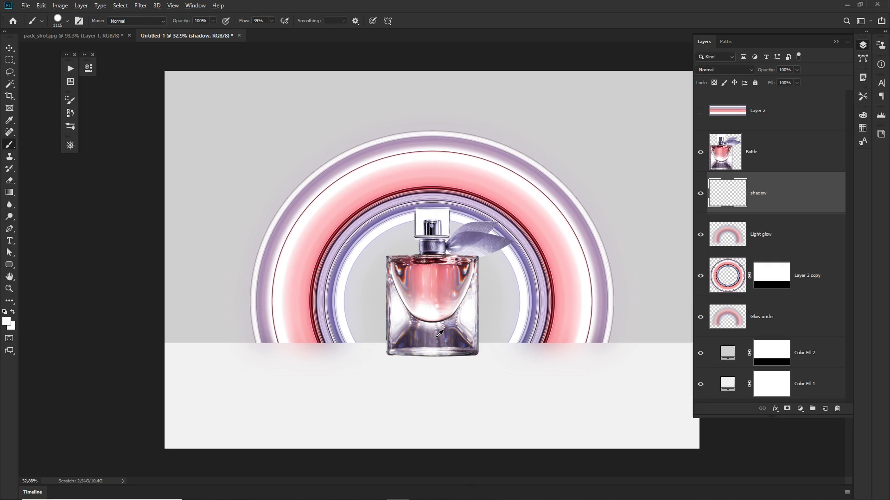
{"action": "mouse_move", "coordinate": [438, 336]}
{"action": "left_mouse_down"}
{"action": "mouse_move", "coordinate": [481, 338]}
{"action": "mouse_move", "coordinate": [423, 338]}
{"action": "mouse_move", "coordinate": [435, 339]}
{"action": "mouse_move", "coordinate": [438, 121]}
{"action": "mouse_move", "coordinate": [431, 393]}
{"action": "left_mouse_up"}
{"action": "left_click_drag", "start_coordinate": [428, 431], "coordinate": [413, 432]}
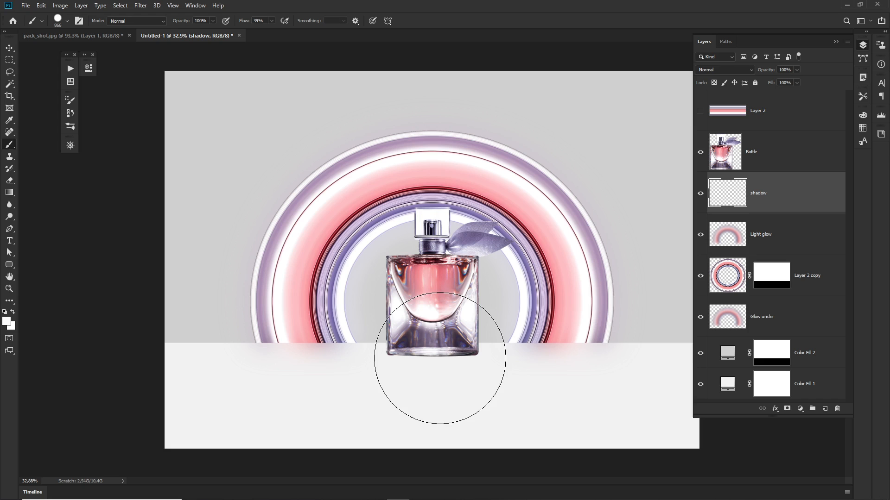
{"action": "mouse_move", "coordinate": [440, 344]}
{"action": "left_mouse_down"}
{"action": "mouse_move", "coordinate": [448, 343]}
{"action": "mouse_move", "coordinate": [438, 345]}
{"action": "left_mouse_up"}
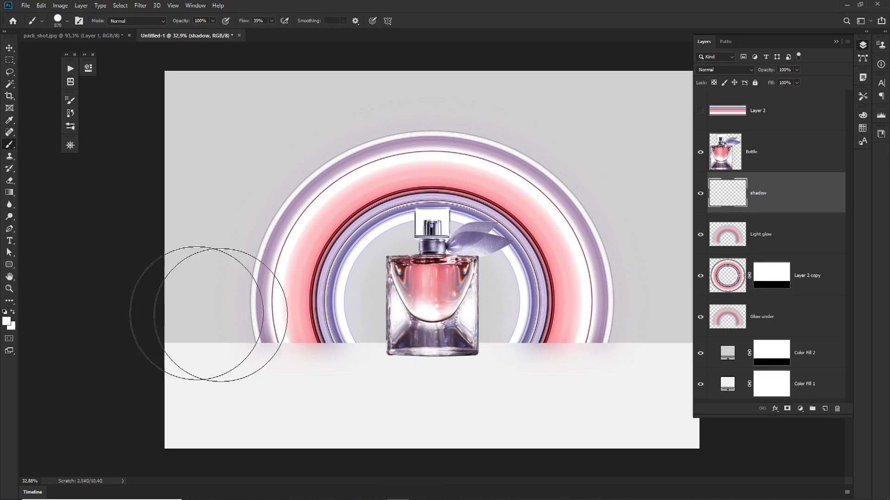
{"action": "left_click", "coordinate": [437, 343]}
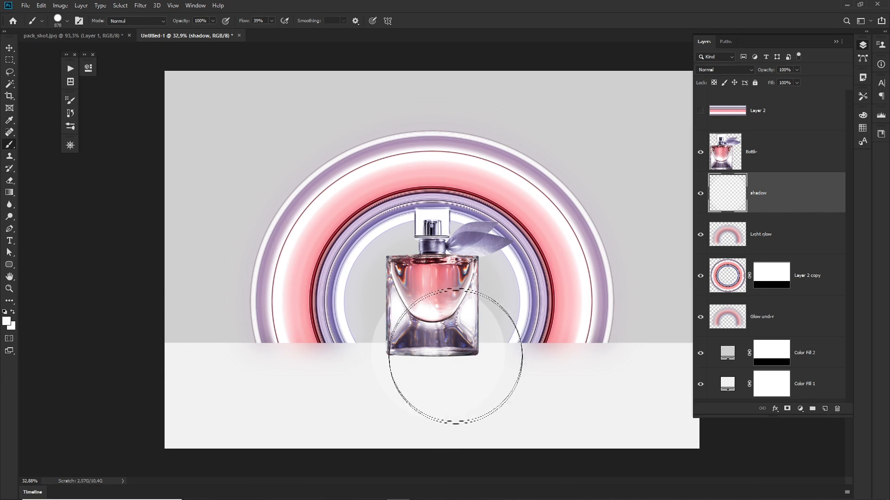
{"action": "key", "text": "ctrl+alt+z"}
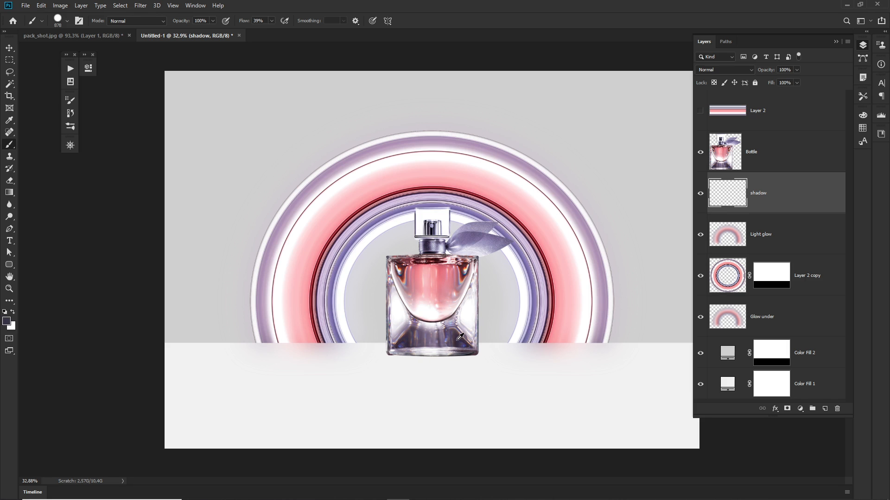
Set the foreground colour to dark purple #373347 and the brush to a soft tip of about 1285 px.
{"action": "left_click", "coordinate": [8, 324]}
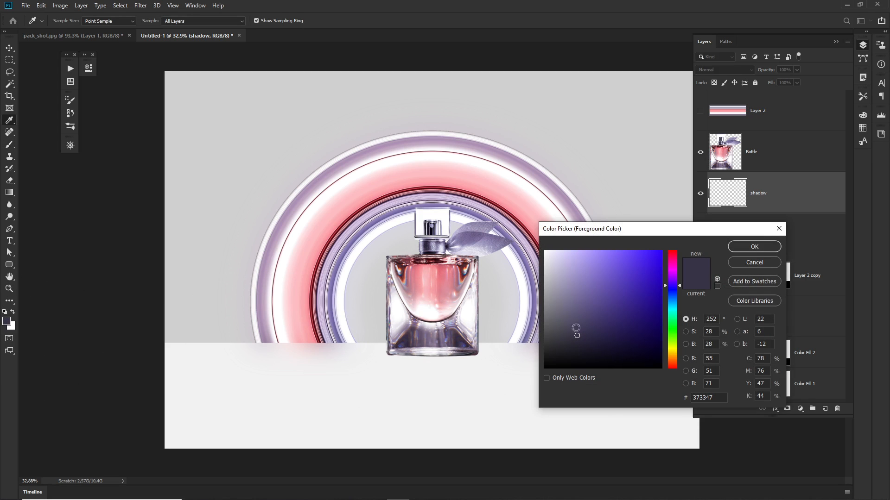
{"action": "left_click", "coordinate": [749, 250]}
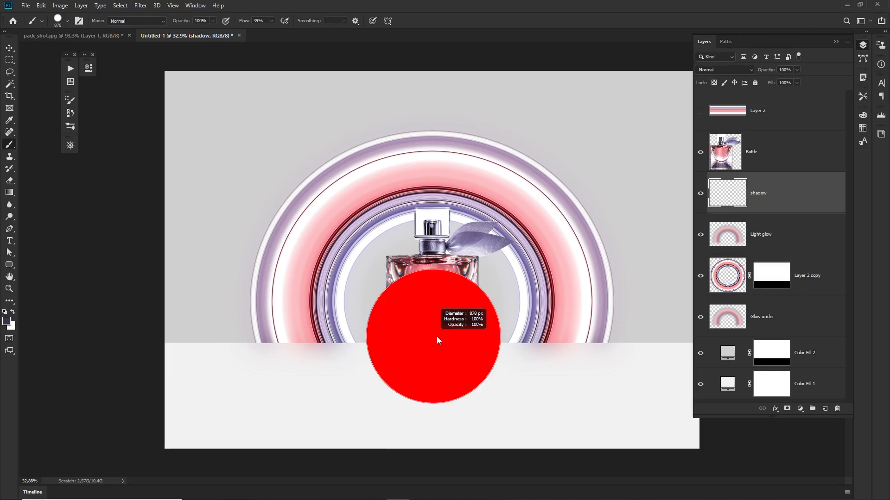
{"action": "mouse_move", "coordinate": [437, 337]}
{"action": "left_mouse_down"}
{"action": "mouse_move", "coordinate": [457, 335]}
{"action": "mouse_move", "coordinate": [444, 124]}
{"action": "left_mouse_up"}
{"action": "left_click_drag", "start_coordinate": [428, 315], "coordinate": [436, 316]}
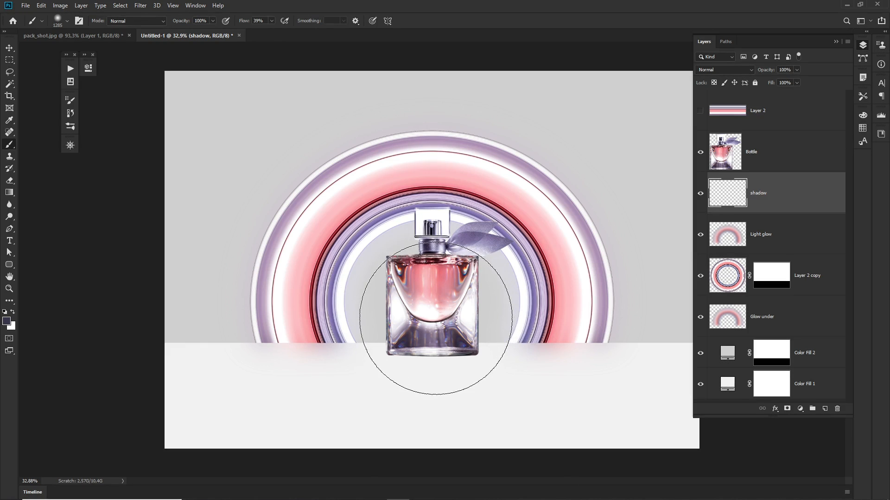
Paint a soft dark spot behind the bottle on the shadow layer, raising the brush flow to 100% for the last dabs.
{"action": "left_click", "coordinate": [436, 319]}
{"action": "left_click", "coordinate": [436, 319]}
{"action": "left_click", "coordinate": [437, 319]}
{"action": "left_click", "coordinate": [438, 320]}
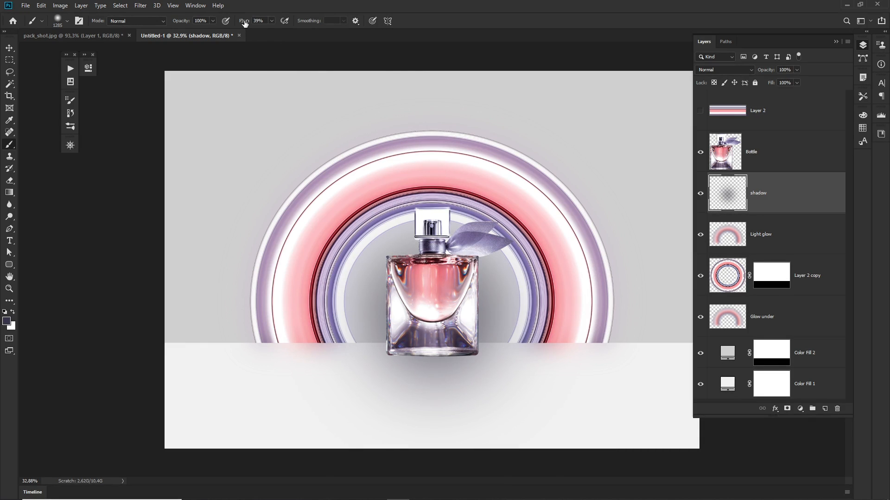
{"action": "left_click_drag", "start_coordinate": [244, 23], "coordinate": [286, 23]}
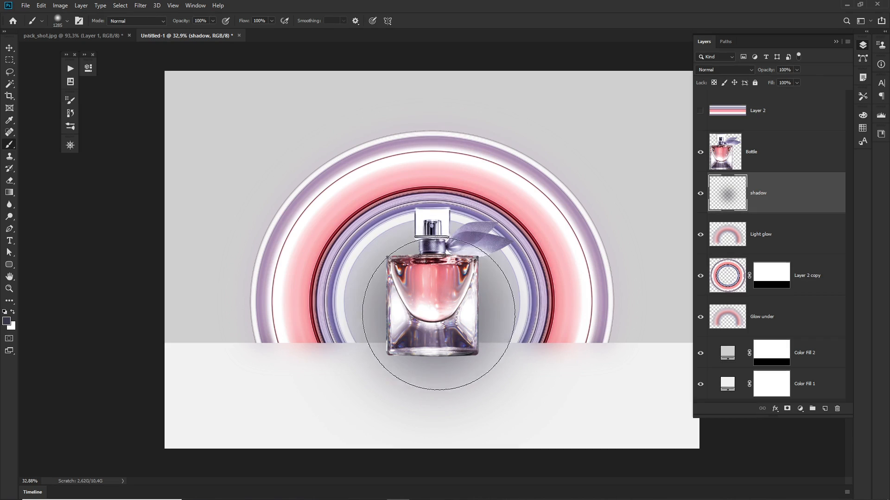
{"action": "left_click", "coordinate": [436, 318]}
{"action": "left_click", "coordinate": [436, 319]}
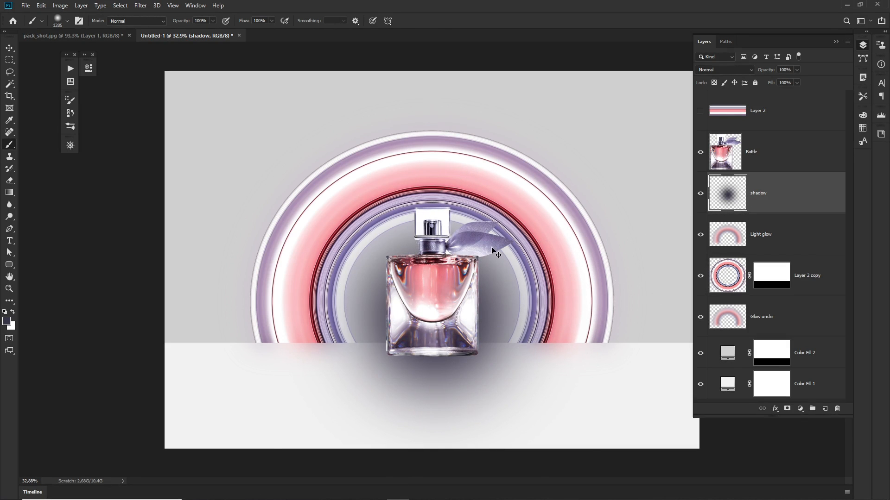
Transform the dark spot into a flat ellipse just beneath the bottle, about 68% wide and 10% high.
{"action": "key", "text": "ctrl+t"}
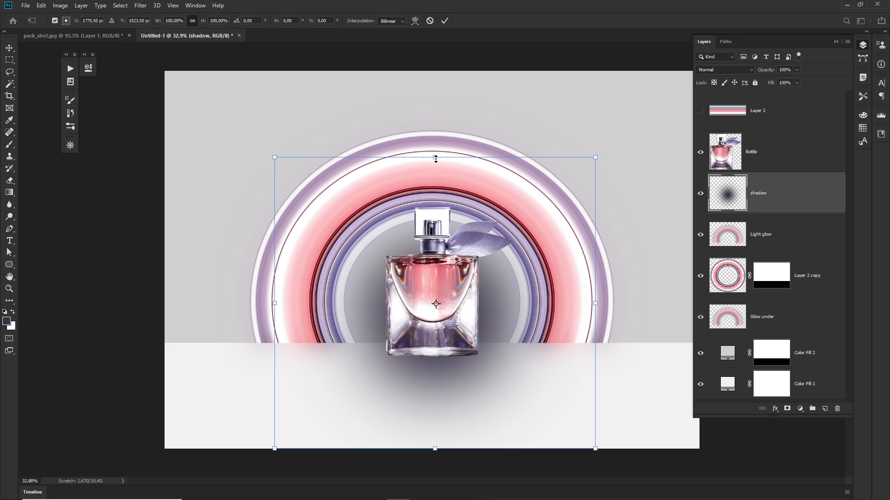
{"action": "left_click_drag", "start_coordinate": [436, 159], "coordinate": [488, 376]}
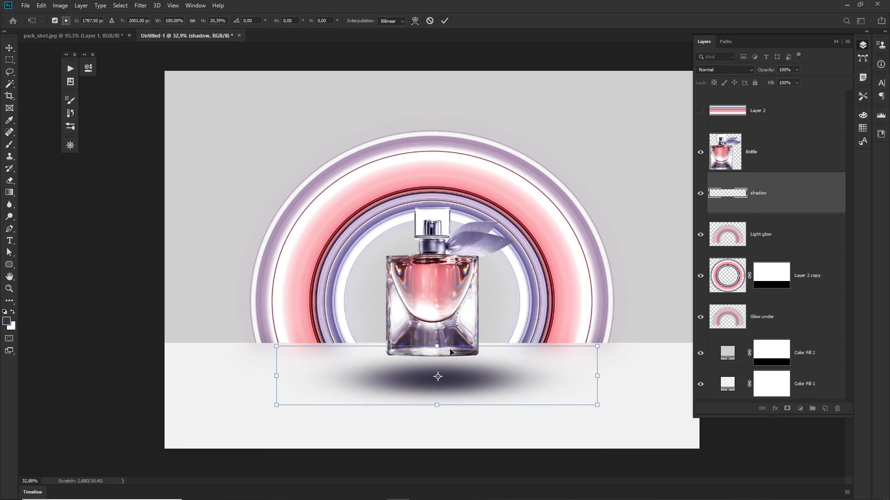
{"action": "left_click_drag", "start_coordinate": [599, 377], "coordinate": [547, 376]}
{"action": "left_click_drag", "start_coordinate": [440, 348], "coordinate": [463, 373]}
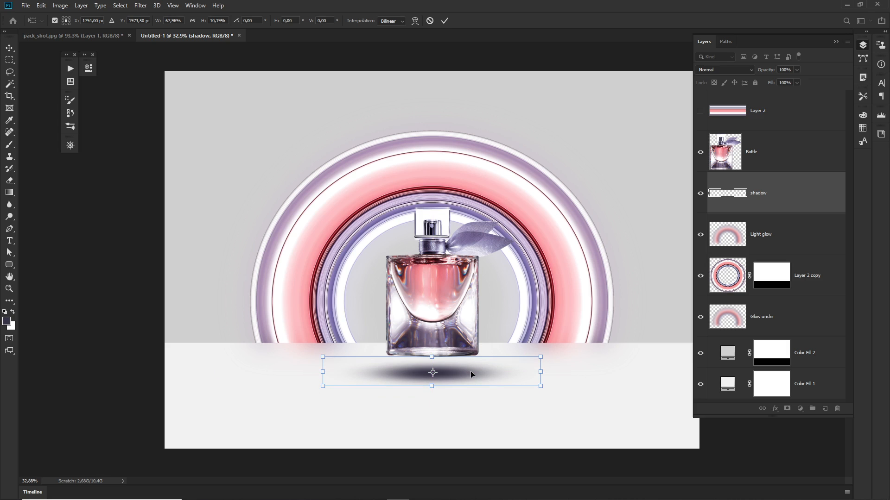
{"action": "key", "text": "Return"}
{"action": "key", "text": "b"}
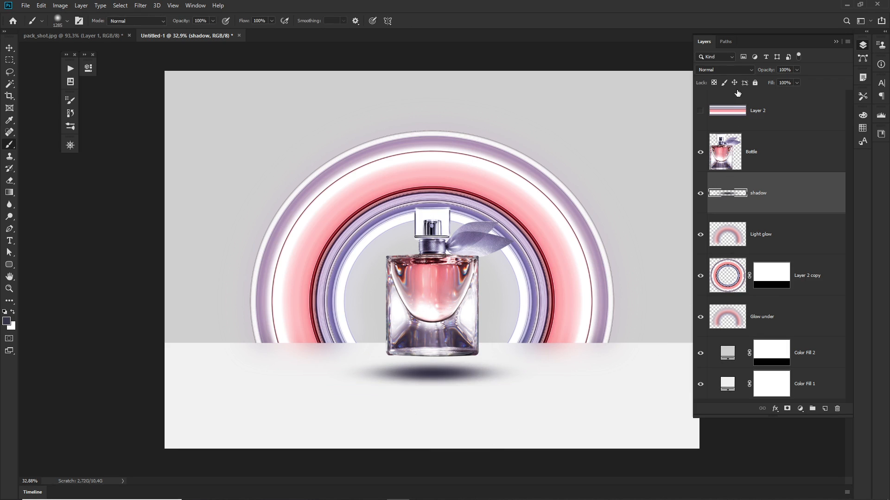
Lower the shadow layer's opacity to 45% and fine-tune the shadow's position beneath the bottle.
{"action": "left_click_drag", "start_coordinate": [759, 73], "coordinate": [741, 74]}
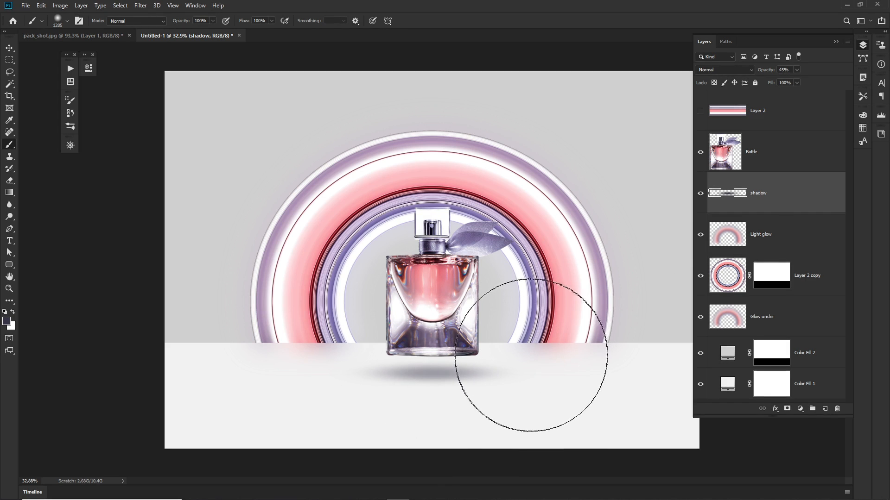
{"action": "key", "text": "v"}
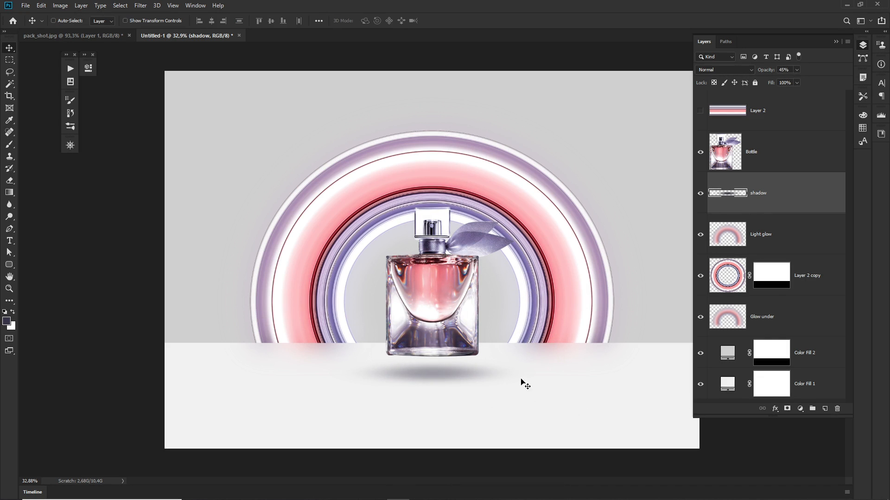
{"action": "left_click_drag", "start_coordinate": [462, 378], "coordinate": [462, 379]}
Paint a soft glow behind the bottle on a new layer above the shadow, using pink sampled from the ring and a brush of about 1352 px.
{"action": "left_click", "coordinate": [824, 408]}
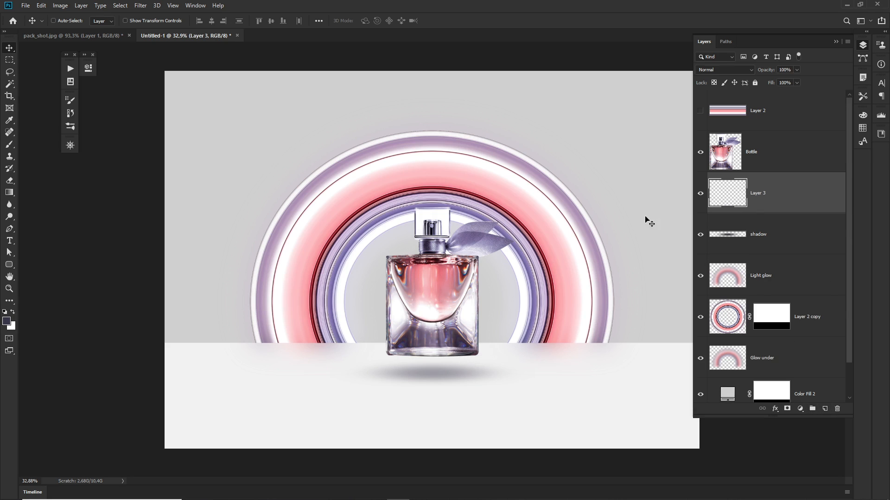
{"action": "key", "text": "i"}
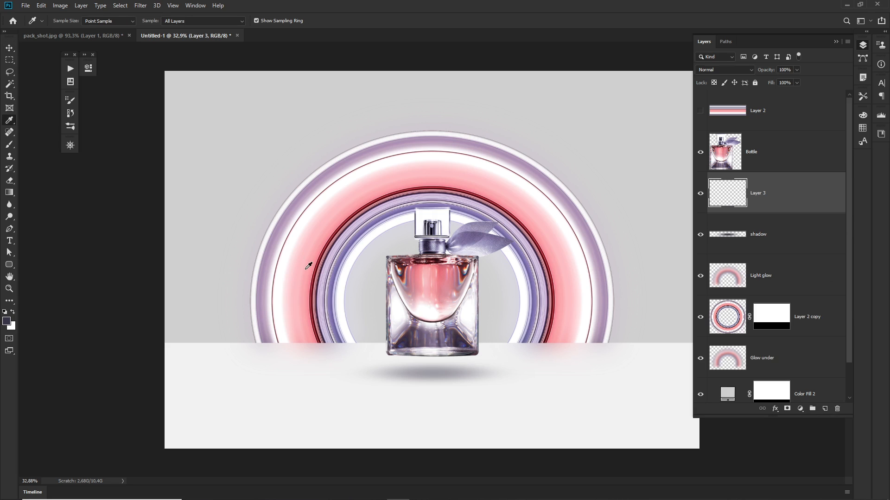
{"action": "left_click", "coordinate": [306, 266]}
{"action": "key", "text": "b"}
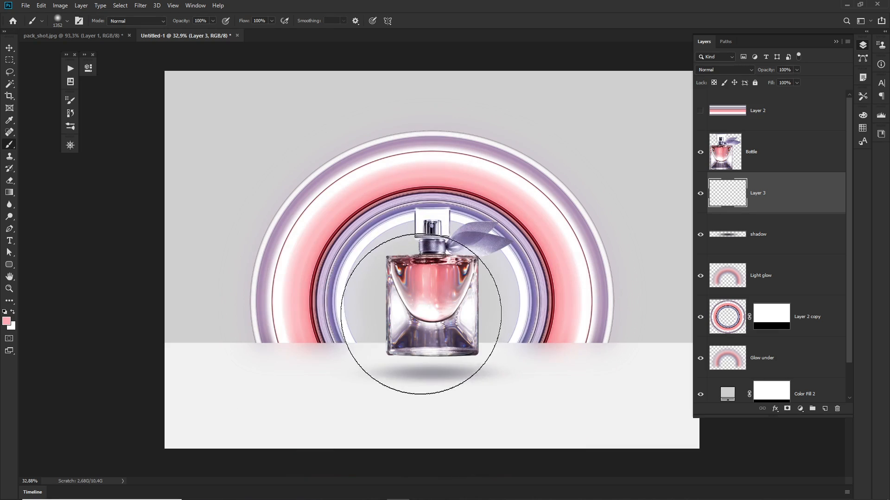
{"action": "left_click", "coordinate": [433, 323]}
{"action": "mouse_move", "coordinate": [441, 319]}
{"action": "left_mouse_down"}
{"action": "mouse_move", "coordinate": [465, 324]}
{"action": "mouse_move", "coordinate": [466, 333]}
{"action": "mouse_move", "coordinate": [440, 366]}
{"action": "mouse_move", "coordinate": [455, 318]}
{"action": "left_mouse_up"}
Try several blending modes on the pink glow layer and set it to Hard Light.
{"action": "left_click", "coordinate": [727, 70]}
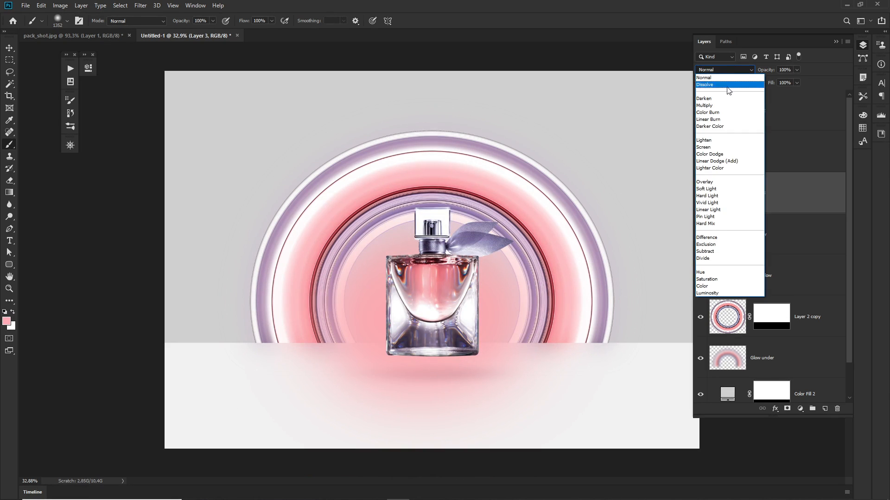
{"action": "left_click", "coordinate": [711, 154]}
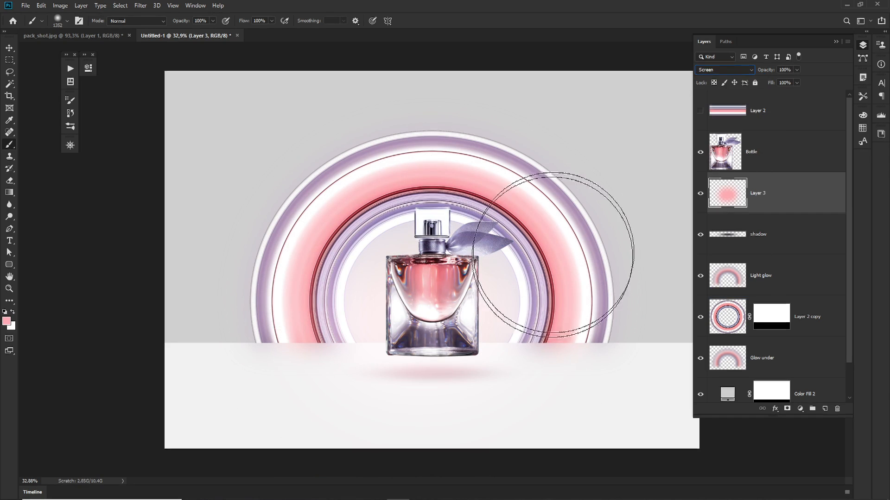
{"action": "key", "text": "Down"}
{"action": "key", "text": "Down"}
{"action": "key", "text": "Down"}
{"action": "key", "text": "Down"}
{"action": "key", "text": "Down"}
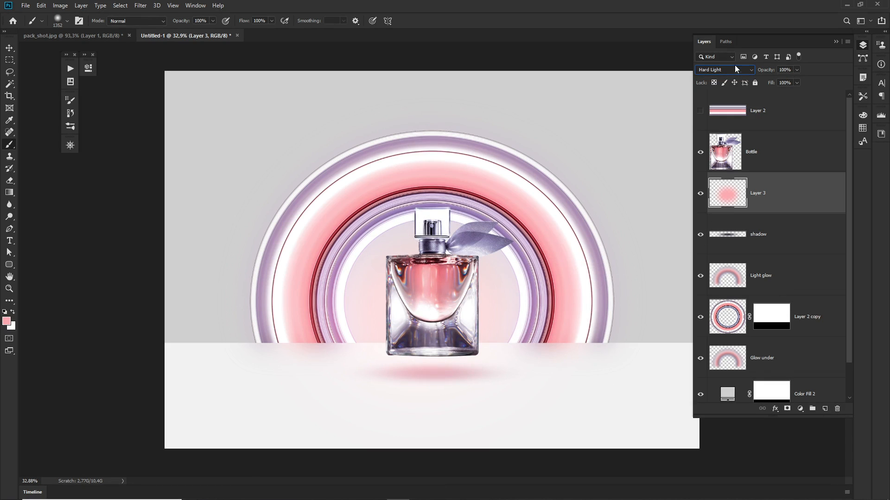
{"action": "left_click", "coordinate": [723, 69]}
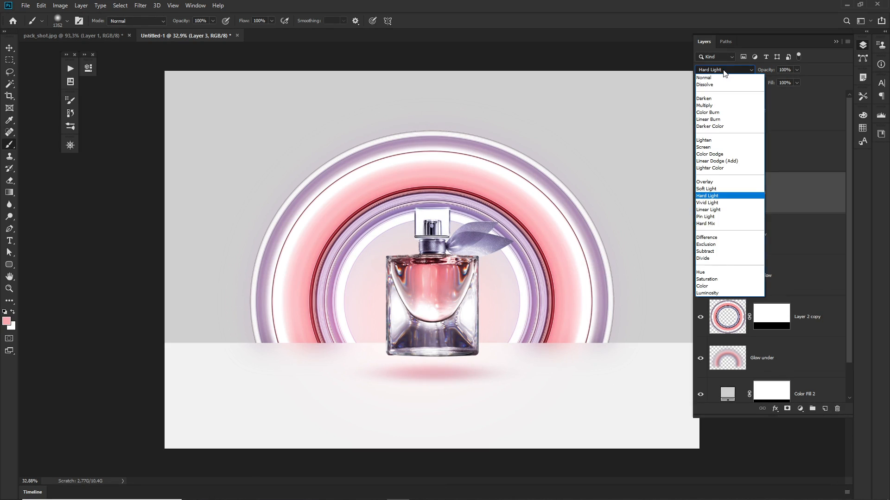
{"action": "left_click", "coordinate": [723, 193]}
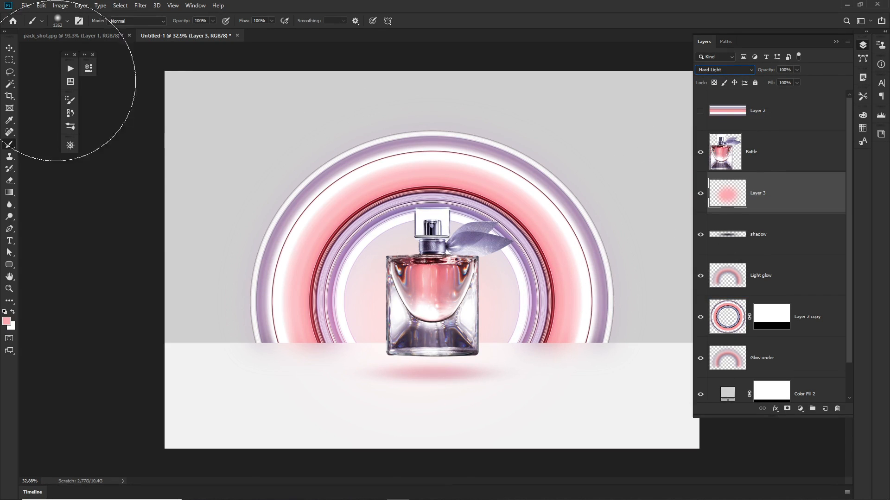
Move the pink glow slightly upward behind the bottle and compare the image with its layer hidden and shown.
{"action": "left_click", "coordinate": [10, 47]}
{"action": "left_click_drag", "start_coordinate": [420, 292], "coordinate": [465, 283]}
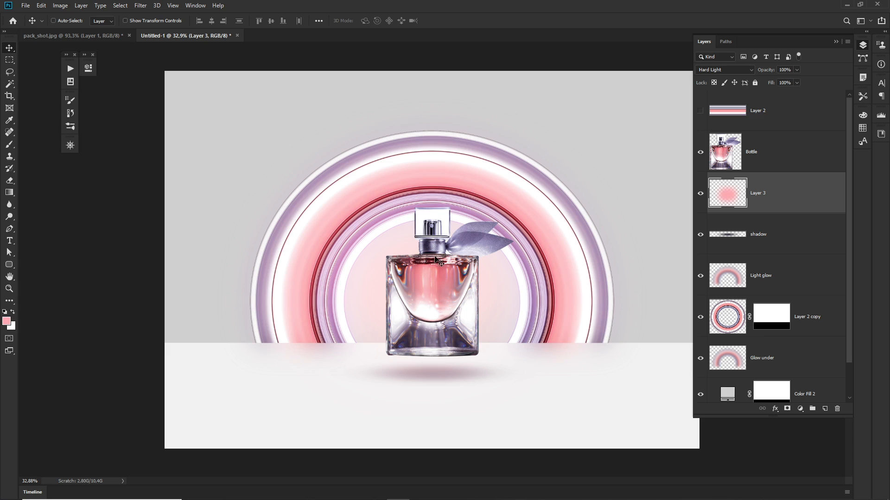
{"action": "left_click", "coordinate": [701, 195]}
{"action": "left_click", "coordinate": [702, 196]}
{"action": "left_click", "coordinate": [701, 195]}
{"action": "left_click", "coordinate": [701, 197]}
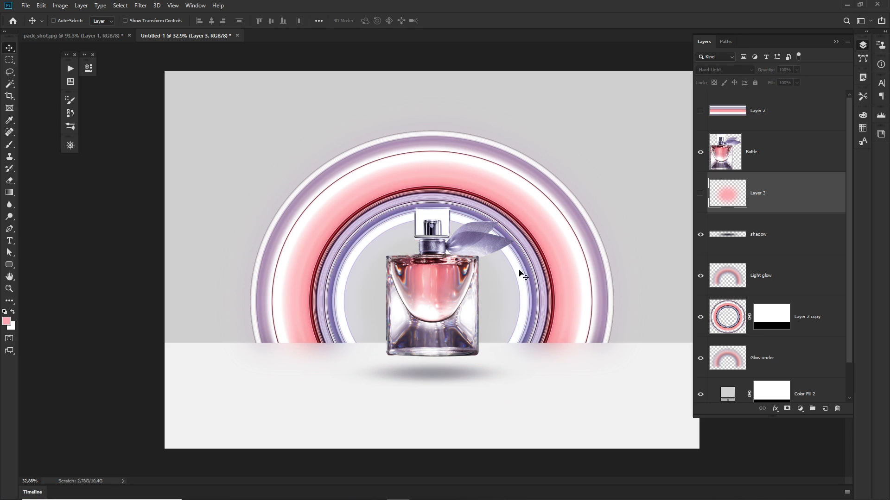
{"action": "left_click", "coordinate": [699, 195]}
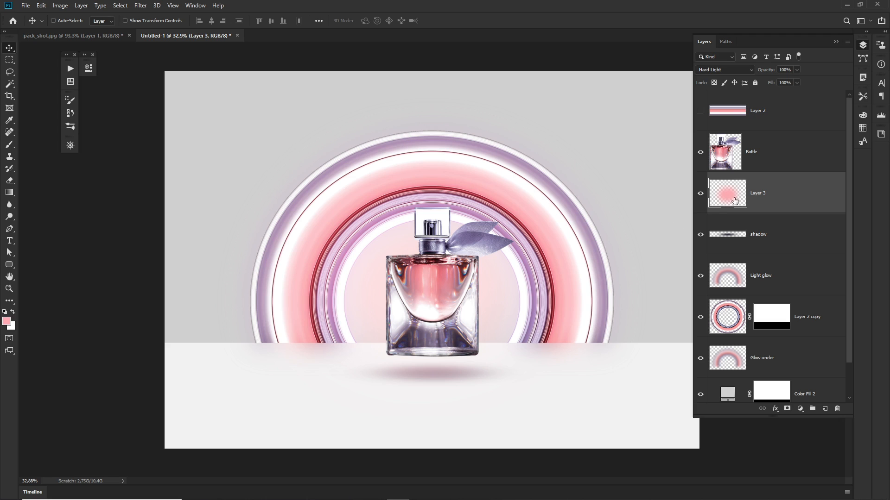
Move the pink glow layer beneath the Glow under layer and compare the image with the glow hidden and shown.
{"action": "left_click", "coordinate": [701, 197]}
{"action": "left_click", "coordinate": [701, 197]}
{"action": "scroll", "coordinate": [775, 219], "scroll_direction": "down", "scroll_amount": 1}
{"action": "left_click_drag", "start_coordinate": [780, 157], "coordinate": [794, 328]}
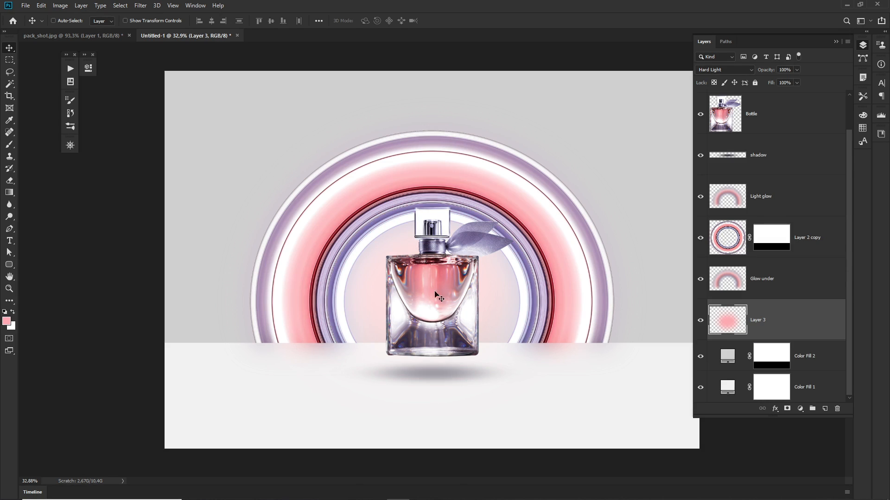
{"action": "left_click", "coordinate": [700, 320]}
{"action": "left_click", "coordinate": [700, 321]}
{"action": "scroll", "coordinate": [790, 191], "scroll_direction": "up", "scroll_amount": 1}
Add an Exposure adjustment layer directly above the shadow layer.
{"action": "left_click", "coordinate": [777, 154]}
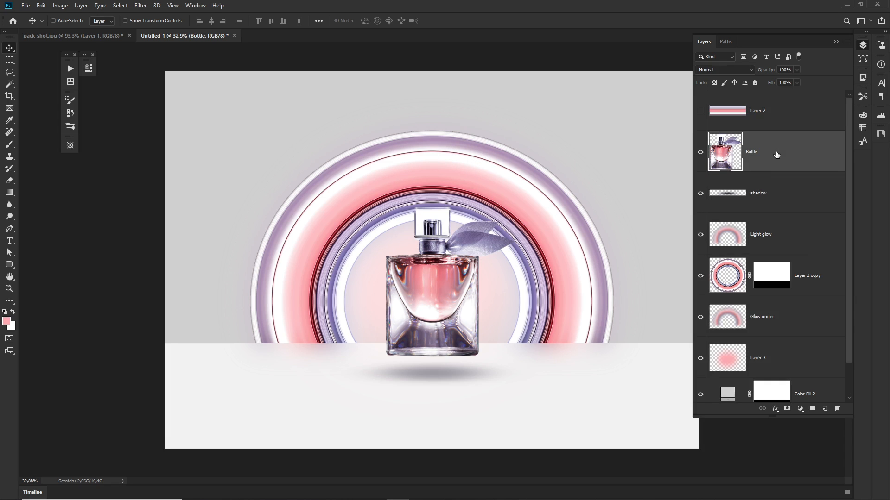
{"action": "left_click", "coordinate": [775, 192]}
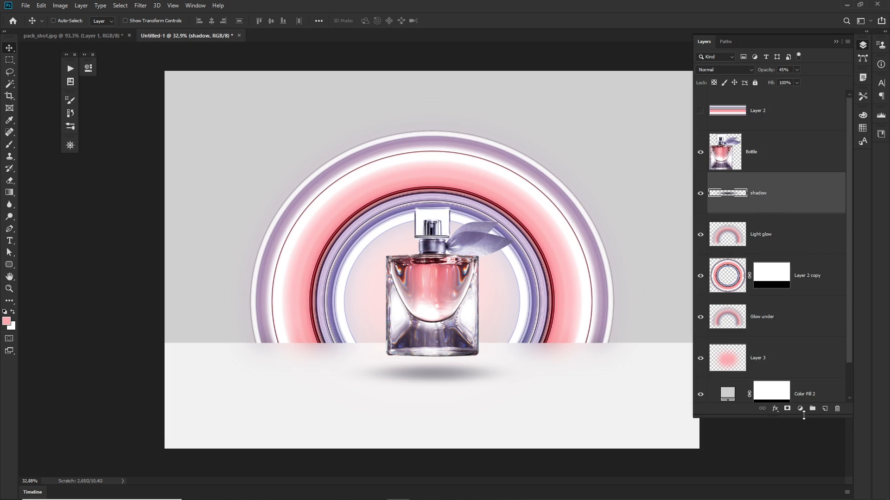
{"action": "left_click", "coordinate": [800, 409]}
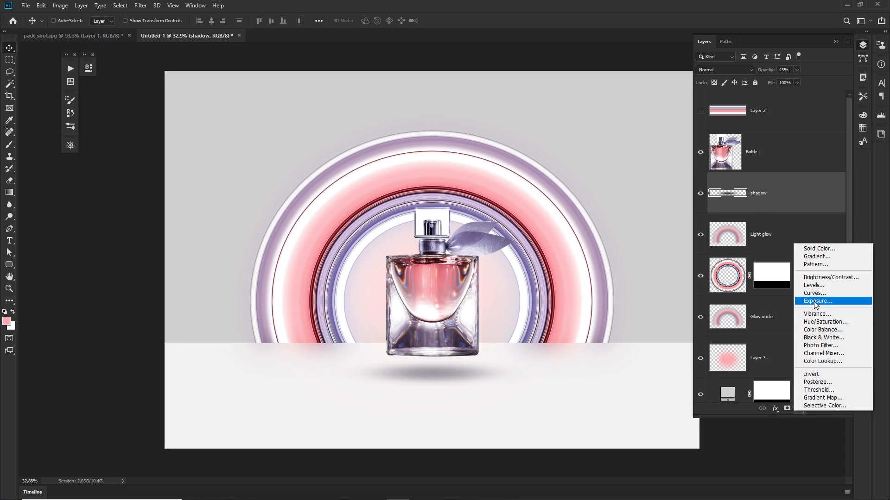
{"action": "left_click", "coordinate": [783, 368]}
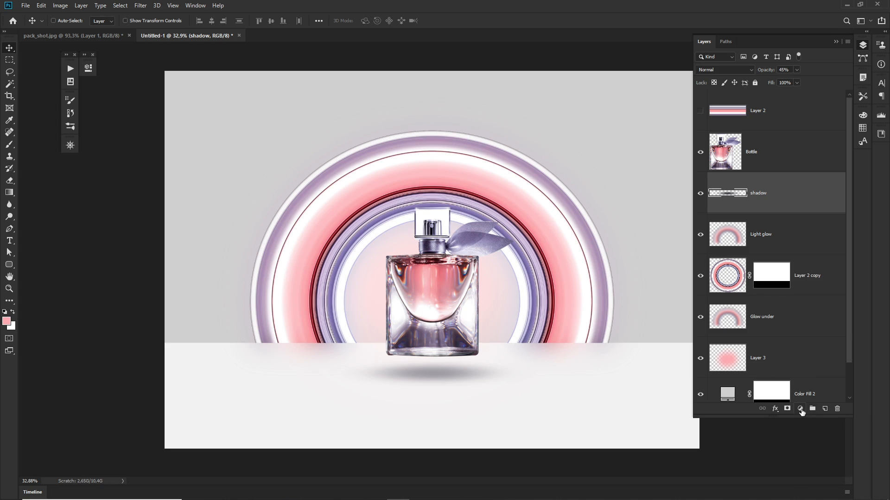
{"action": "left_click", "coordinate": [800, 409]}
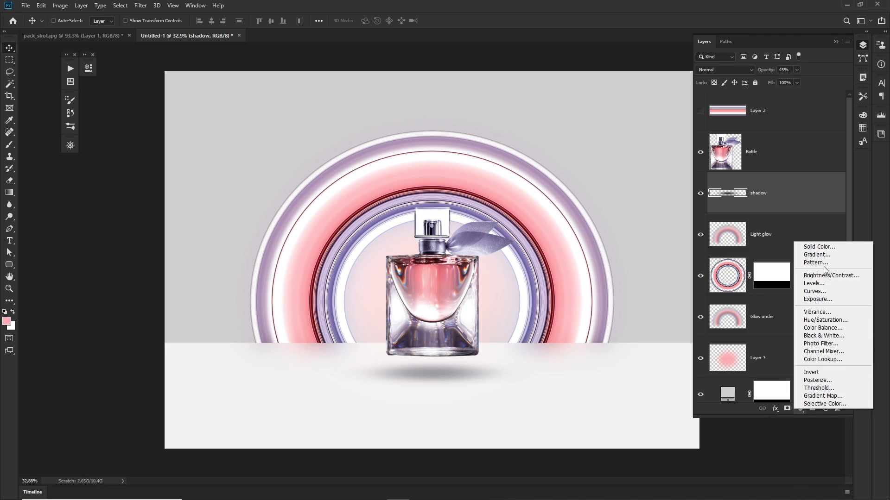
{"action": "left_click", "coordinate": [817, 299]}
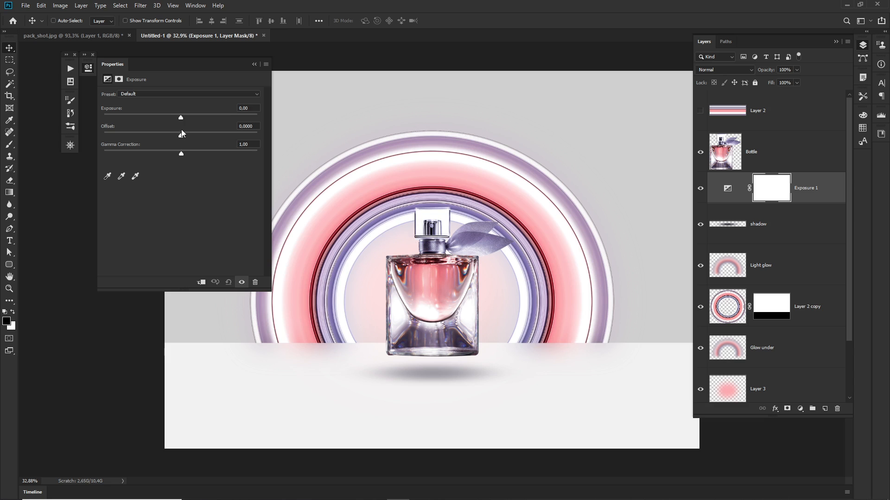
Set the adjustment's exposure to +0.02 and gamma correction to 0.94, and place the Exposure layer above the Bottle layer.
{"action": "left_click_drag", "start_coordinate": [182, 118], "coordinate": [183, 118]}
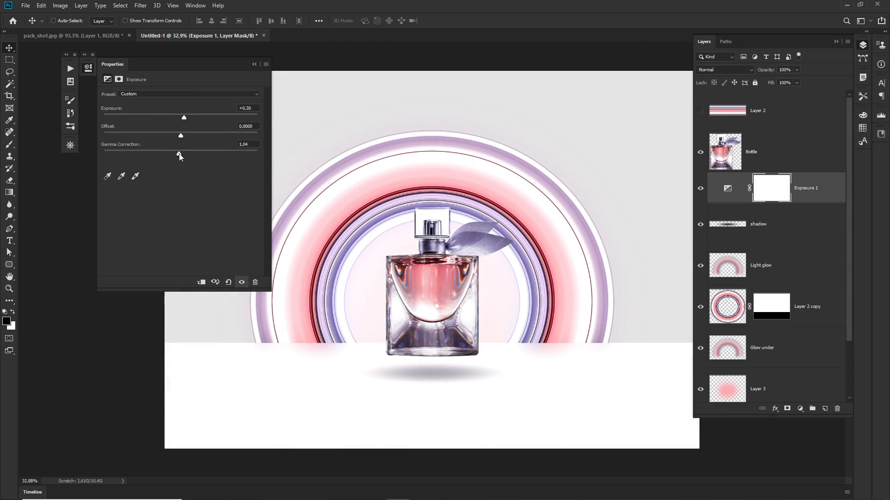
{"action": "mouse_move", "coordinate": [179, 153]}
{"action": "left_mouse_down"}
{"action": "mouse_move", "coordinate": [204, 153]}
{"action": "mouse_move", "coordinate": [168, 153]}
{"action": "mouse_move", "coordinate": [192, 152]}
{"action": "left_mouse_up"}
{"action": "left_click_drag", "start_coordinate": [184, 117], "coordinate": [180, 116]}
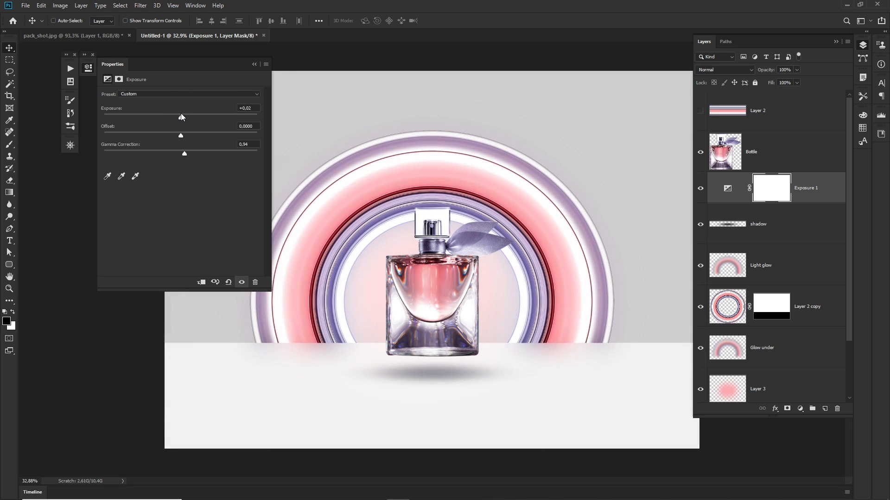
{"action": "left_click", "coordinate": [254, 65]}
{"action": "left_click_drag", "start_coordinate": [810, 189], "coordinate": [807, 139]}
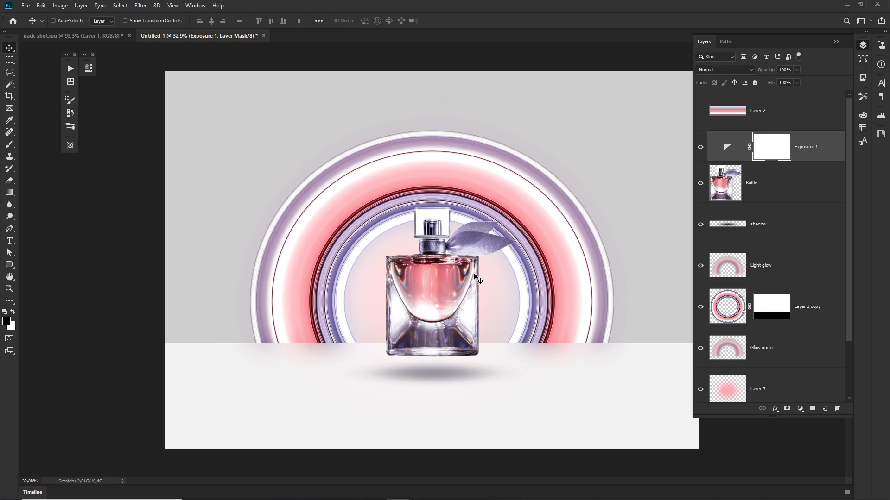
Switch to File Explorer and place the Lancome-logo-530 JPG from the Source folder into the bottle composition.
{"action": "key", "text": "alt+Tab"}
{"action": "key", "text": "alt+Tab"}
{"action": "key", "text": "alt+Tab"}
{"action": "key", "text": "alt+Tab"}
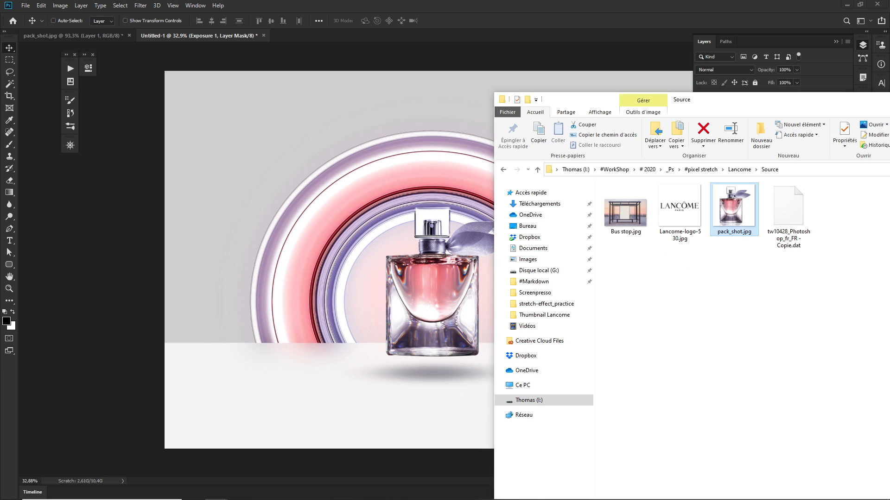
{"action": "left_click", "coordinate": [672, 208]}
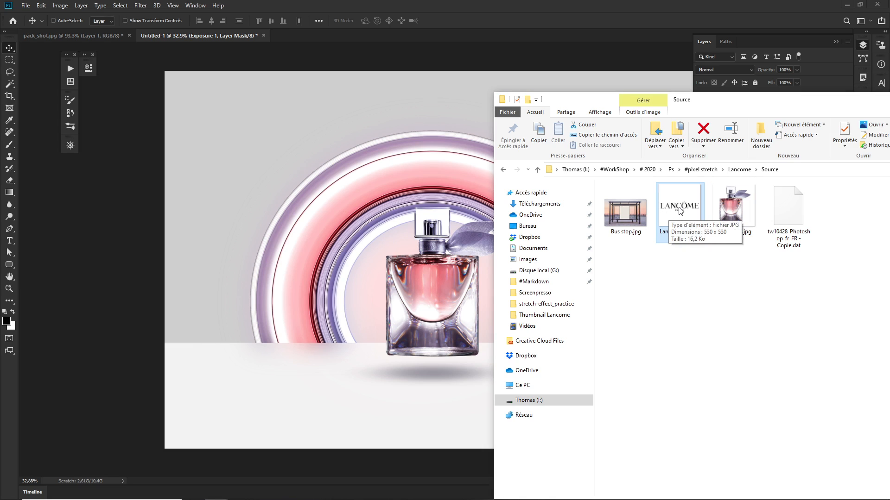
{"action": "left_click_drag", "start_coordinate": [680, 211], "coordinate": [421, 385]}
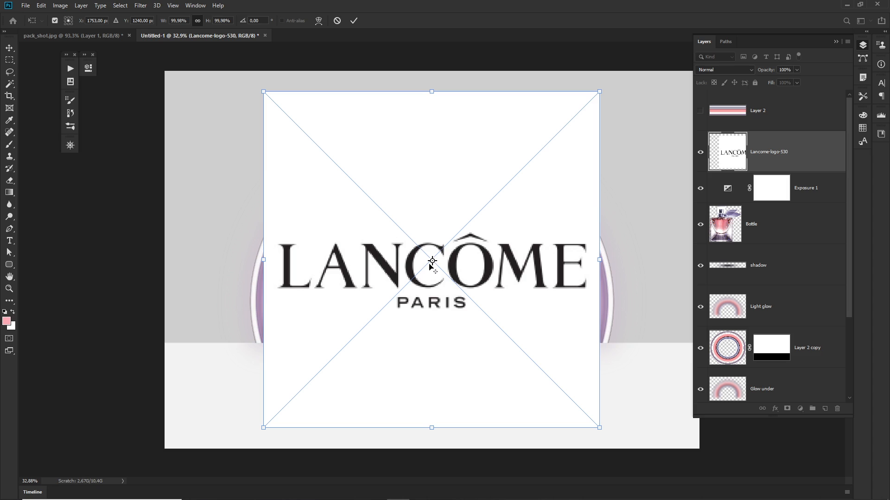
{"action": "key", "text": "Return"}
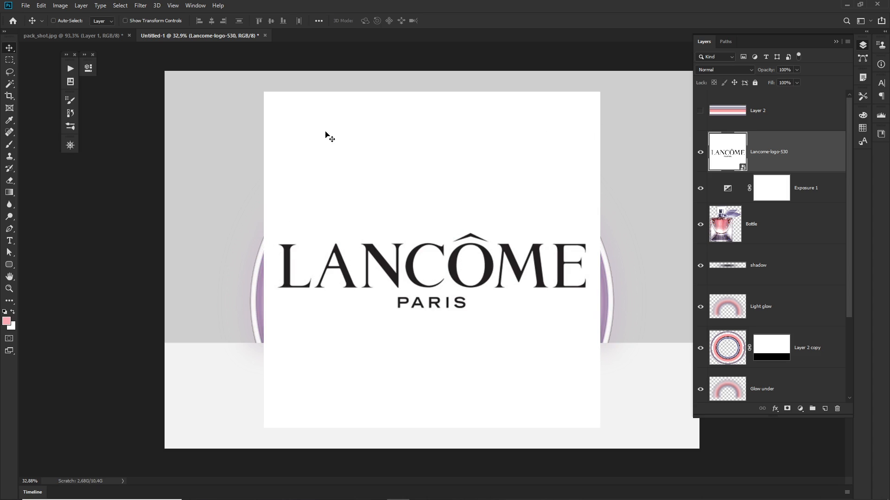
Set the logo layer to Multiply, scale it to about the bottle's width and centre it on the floor below the shadow.
{"action": "left_click", "coordinate": [723, 69]}
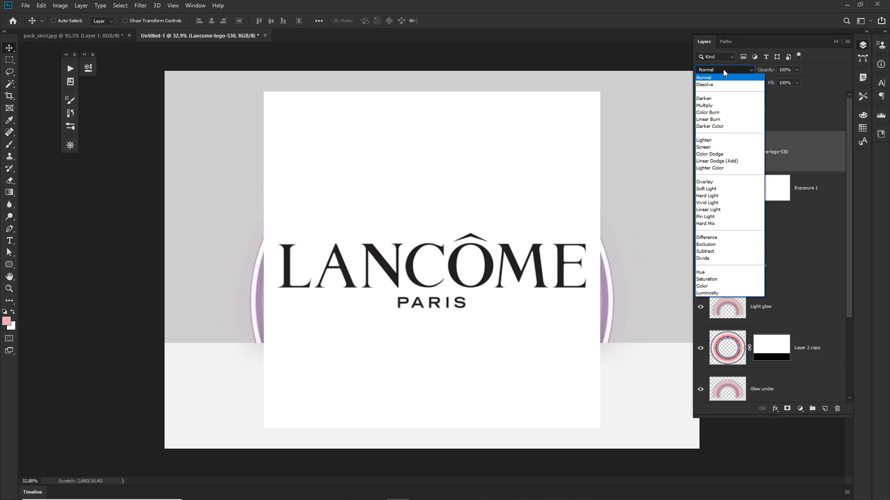
{"action": "left_click", "coordinate": [707, 105]}
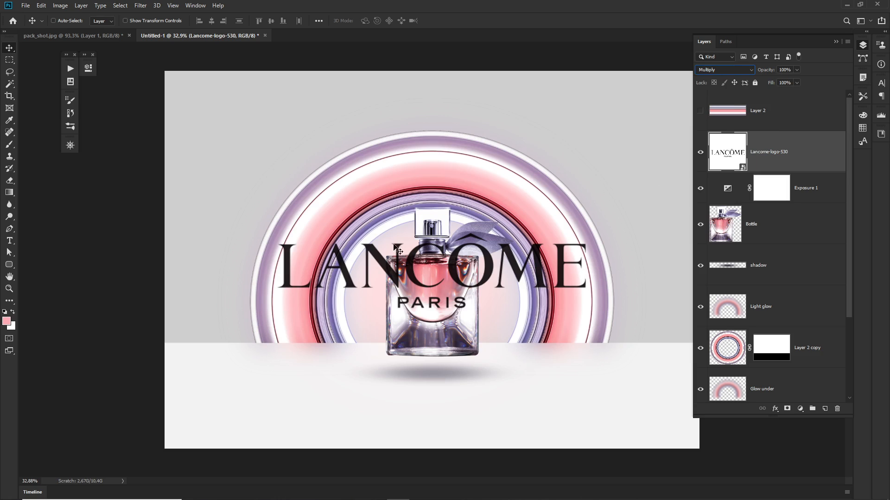
{"action": "key", "text": "ctrl+t"}
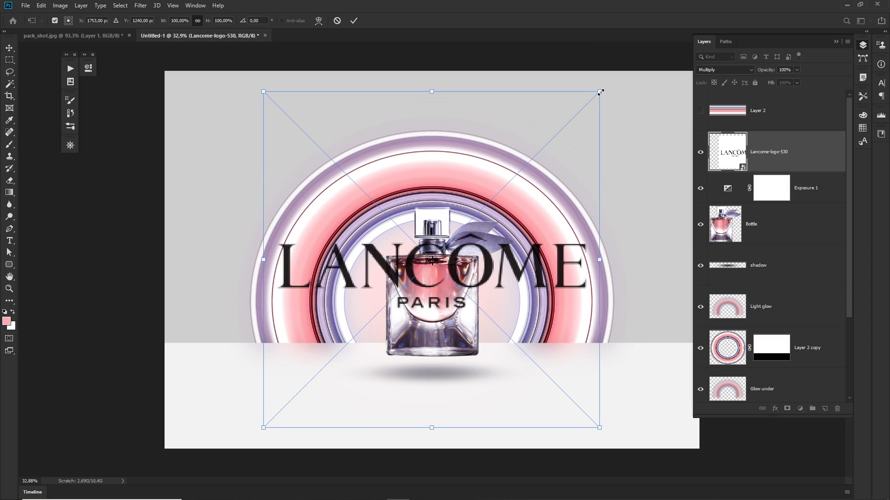
{"action": "left_click_drag", "start_coordinate": [601, 93], "coordinate": [475, 258]}
{"action": "left_click_drag", "start_coordinate": [456, 316], "coordinate": [461, 403]}
{"action": "key", "text": "Return"}
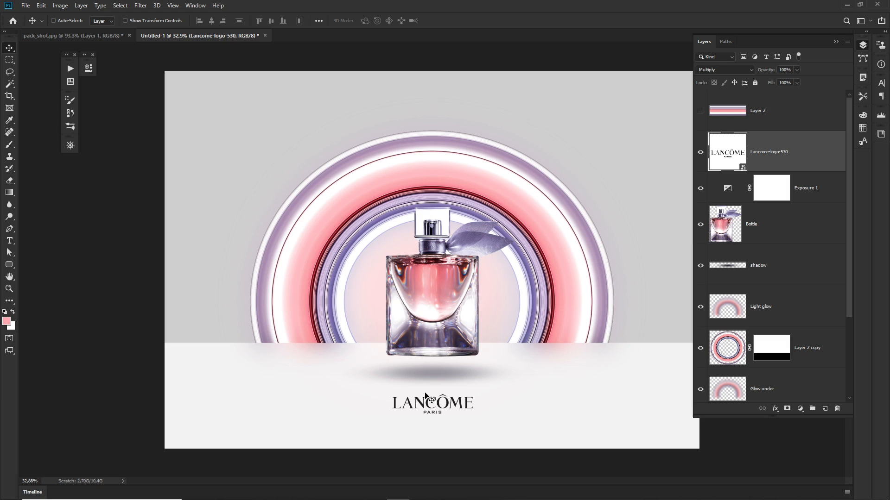
{"action": "left_click_drag", "start_coordinate": [468, 401], "coordinate": [458, 408]}
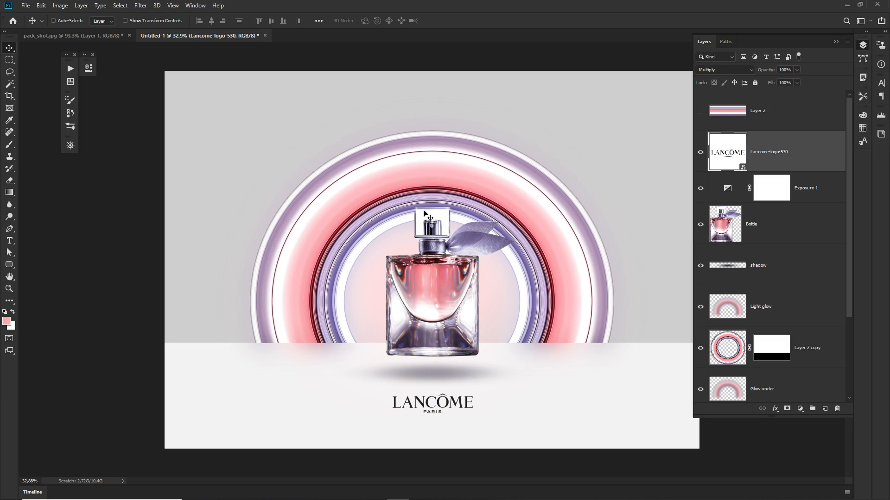
Crop the canvas to a 16:9 ratio at full image width.
{"action": "left_click", "coordinate": [9, 97]}
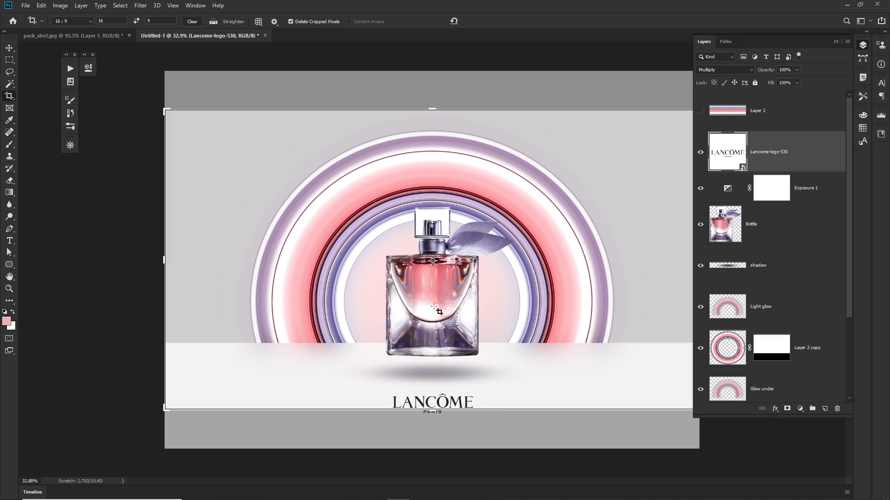
{"action": "left_click_drag", "start_coordinate": [242, 179], "coordinate": [243, 187]}
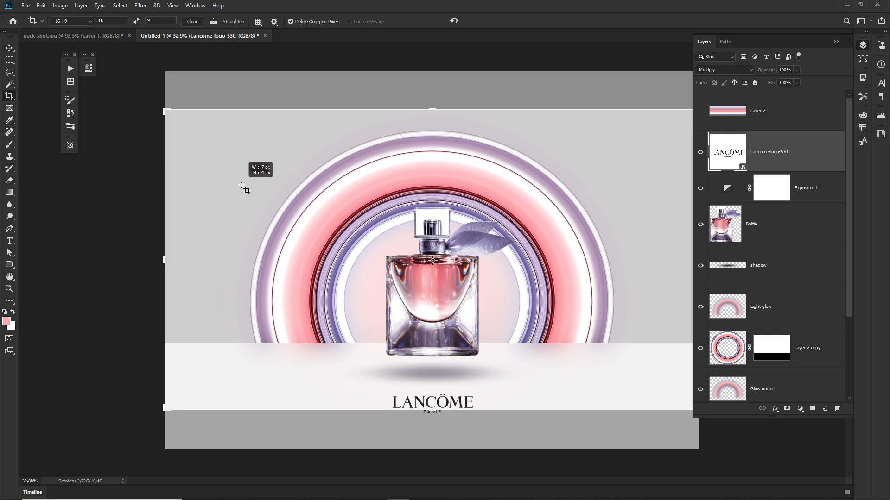
{"action": "key", "text": "Return"}
{"action": "key", "text": "ctrl+z"}
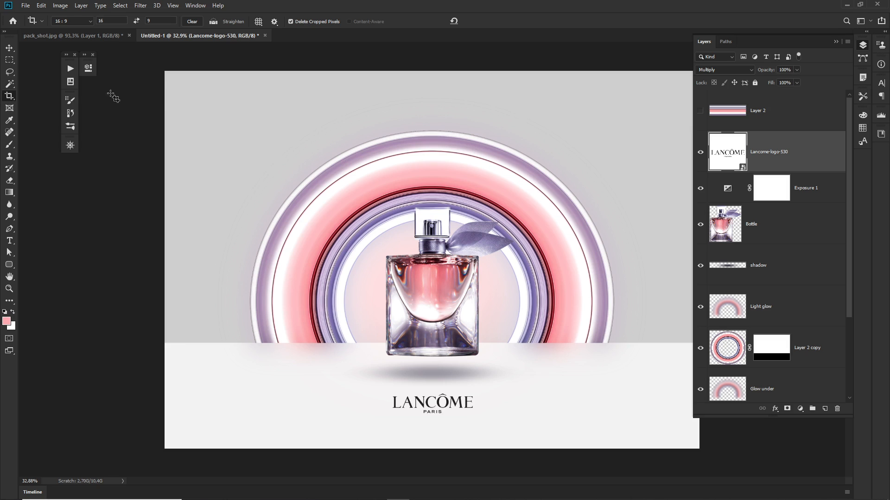
{"action": "left_click", "coordinate": [168, 102]}
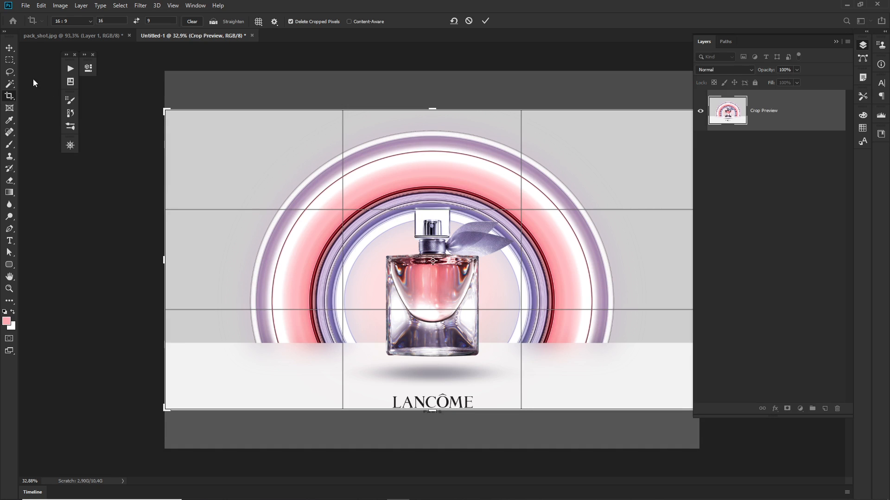
{"action": "left_click", "coordinate": [9, 48]}
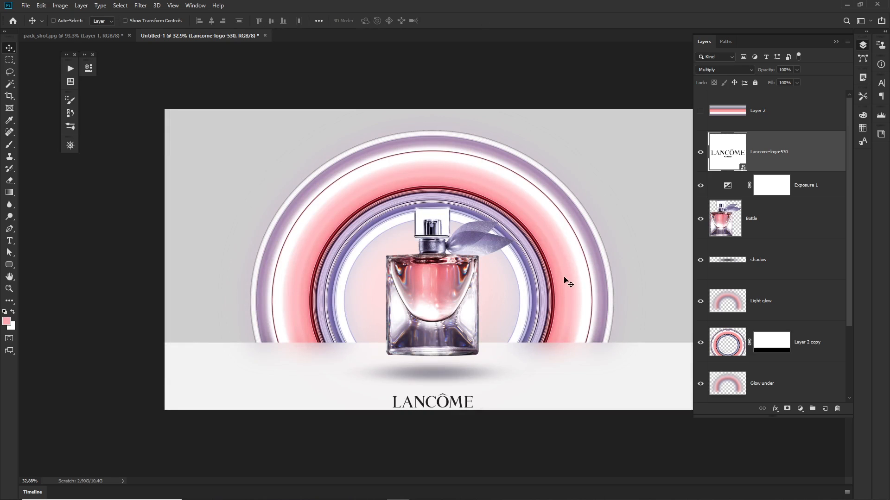
Move the logo up until its PARIS line fits inside the cropped canvas, and raise the bottle above the floor edge.
{"action": "key", "text": "ctrl"}
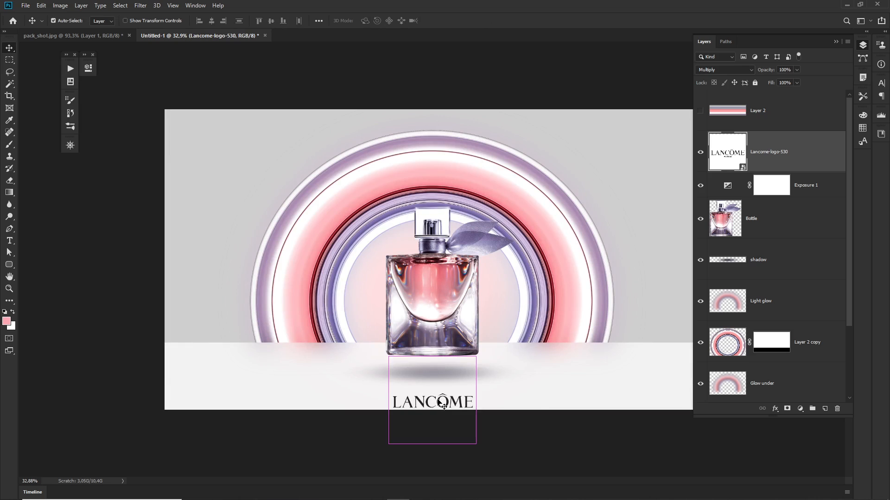
{"action": "left_click_drag", "start_coordinate": [443, 406], "coordinate": [450, 388]}
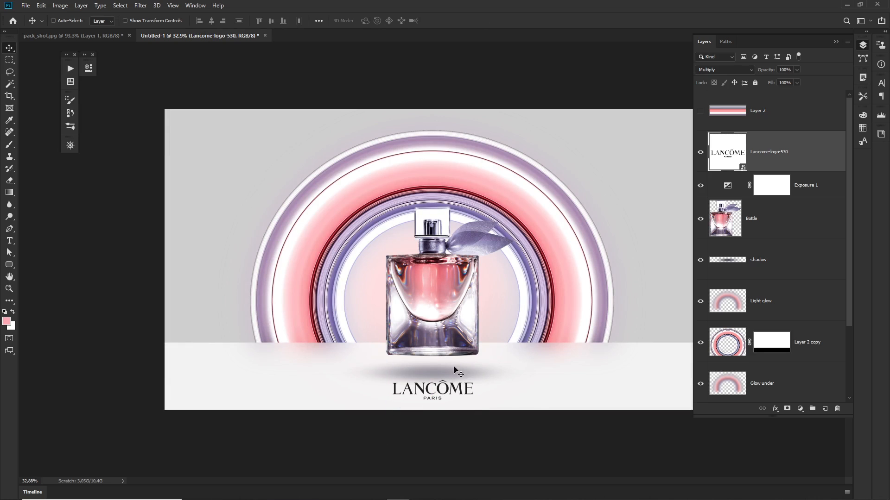
{"action": "left_click", "coordinate": [811, 264]}
{"action": "left_click_drag", "start_coordinate": [469, 373], "coordinate": [468, 370]}
{"action": "left_click_drag", "start_coordinate": [442, 292], "coordinate": [442, 282]}
{"action": "key", "text": "ctrl"}
{"action": "left_click_drag", "start_coordinate": [438, 294], "coordinate": [439, 282]}
{"action": "left_click", "coordinate": [443, 371], "text": "ctrl"}
{"action": "left_click_drag", "start_coordinate": [444, 369], "coordinate": [444, 360]}
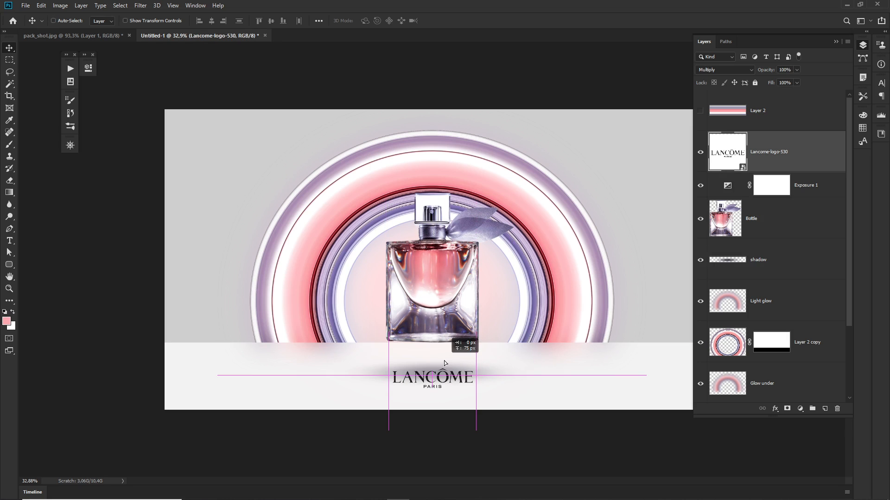
{"action": "key", "text": "ctrl+z"}
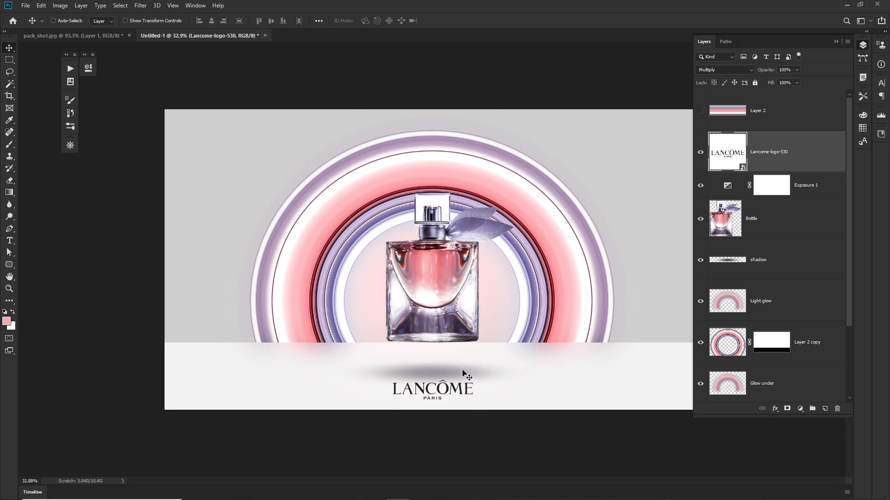
Rebalance the spacing of shadow, bottle and logo, raising the shadow about 70 px and lowering the bottle about 24 px.
{"action": "left_click", "coordinate": [461, 371], "text": "ctrl"}
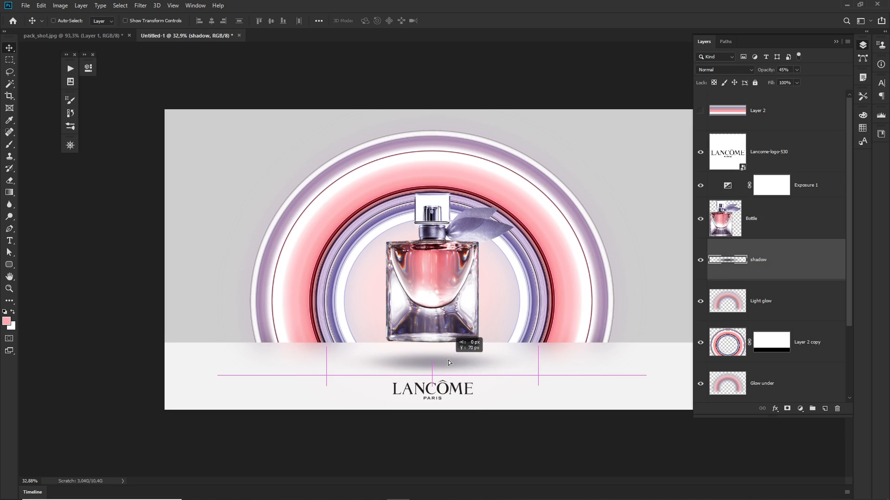
{"action": "left_click", "coordinate": [450, 324], "text": "ctrl"}
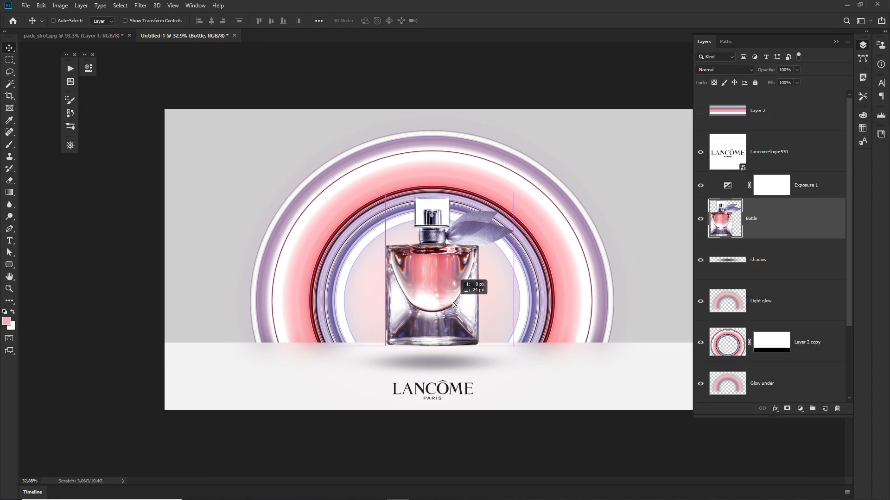
{"action": "left_click", "coordinate": [452, 391], "text": "ctrl"}
{"action": "left_click_drag", "start_coordinate": [451, 392], "coordinate": [442, 385]}
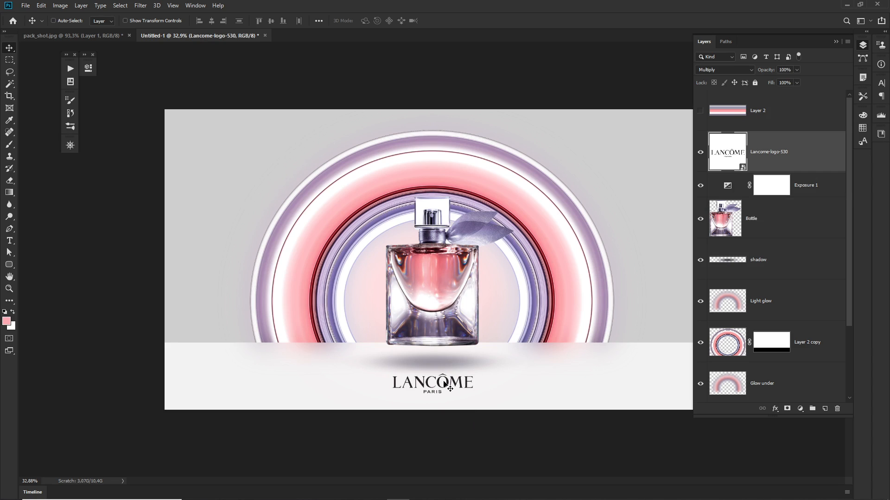
{"action": "mouse_move", "coordinate": [444, 382]}
{"action": "left_mouse_down"}
{"action": "mouse_move", "coordinate": [444, 366]}
{"action": "mouse_move", "coordinate": [444, 391]}
{"action": "left_mouse_up"}
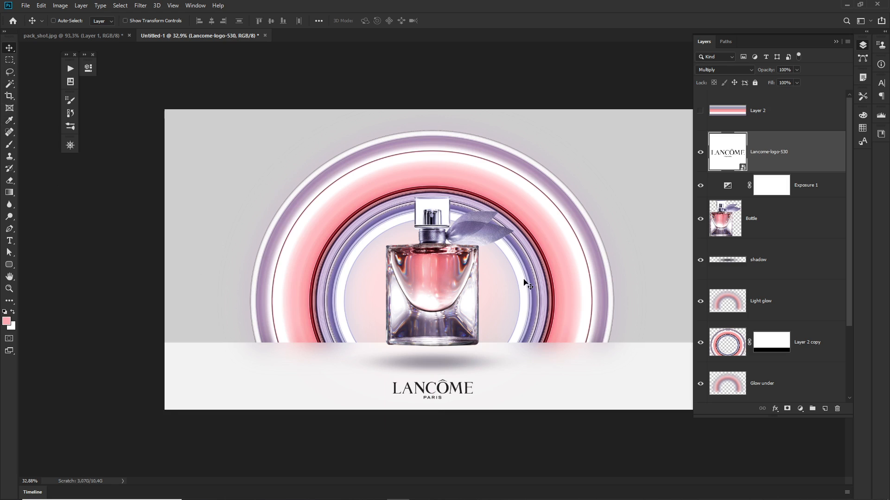
Clear the fixed crop ratio and extend the canvas slightly at the bottom below the logo.
{"action": "key", "text": "c"}
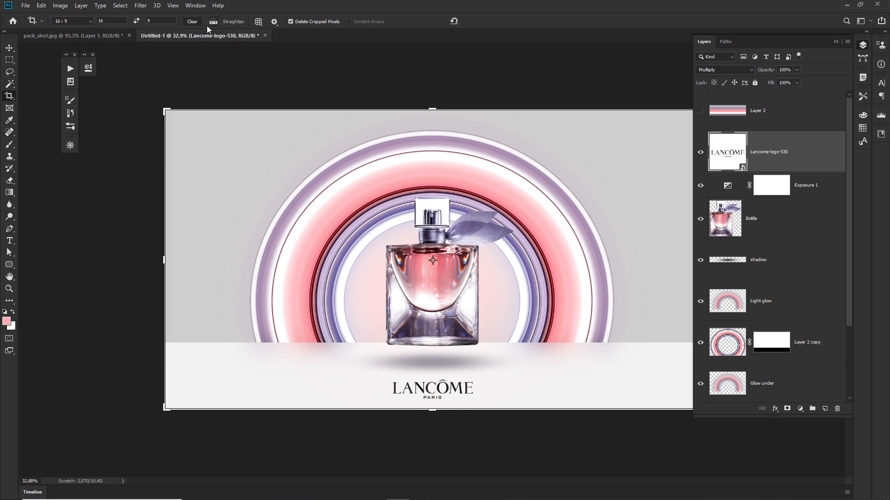
{"action": "left_click", "coordinate": [192, 22]}
{"action": "left_click_drag", "start_coordinate": [427, 414], "coordinate": [432, 416]}
{"action": "key", "text": "Return"}
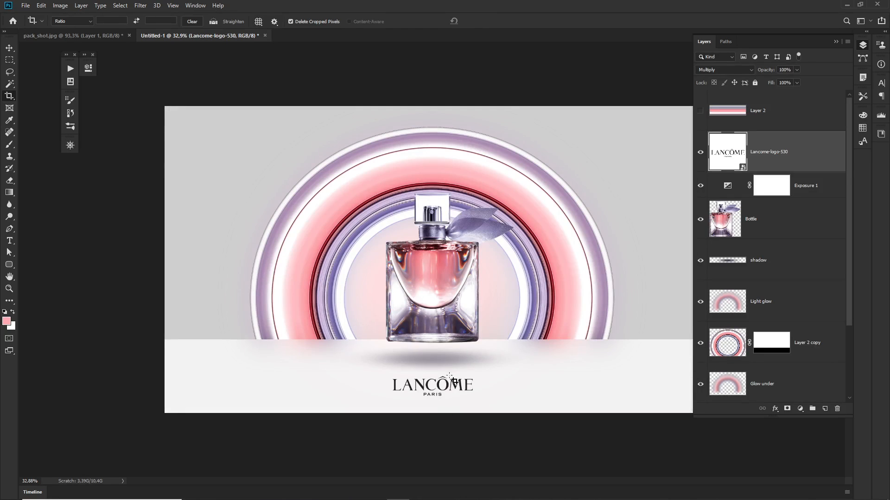
Flatten the shadow beneath the perfume bottle to 75% of its height, keeping its width at 100%.
{"action": "key", "text": "v"}
{"action": "left_click", "coordinate": [762, 260]}
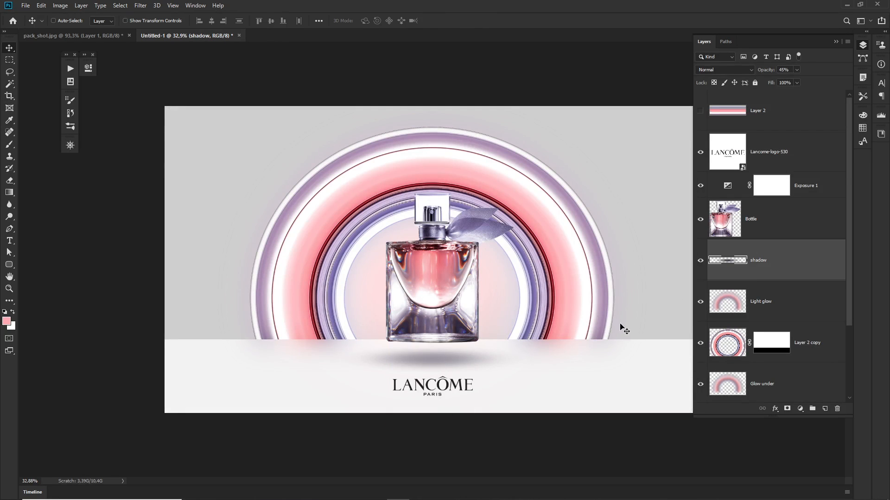
{"action": "left_click_drag", "start_coordinate": [445, 361], "coordinate": [435, 348]}
{"action": "key", "text": "ctrl+t"}
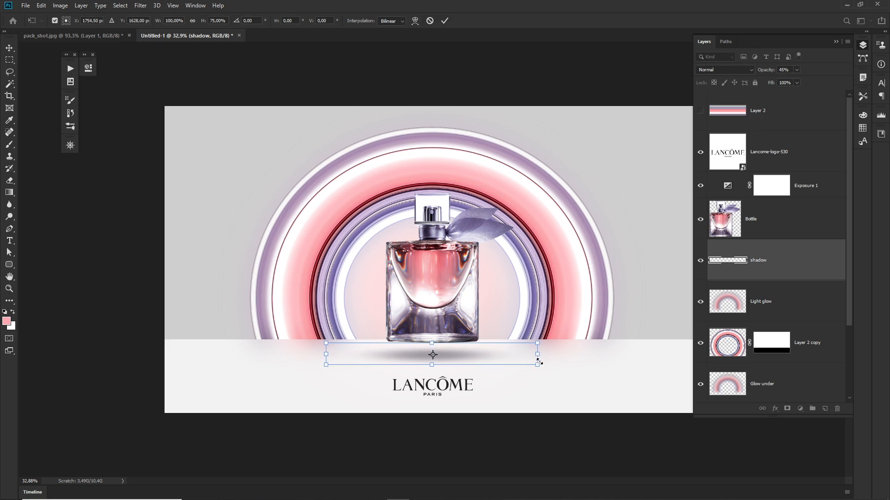
{"action": "key", "text": "Return"}
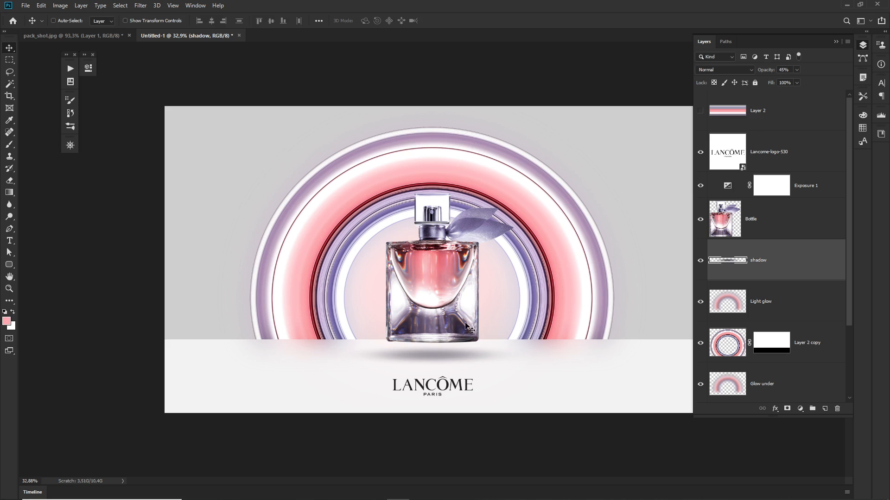
Start a Save for Web (Legacy) export of the advertisement and scale the output image to 50%.
{"action": "left_click", "coordinate": [25, 7]}
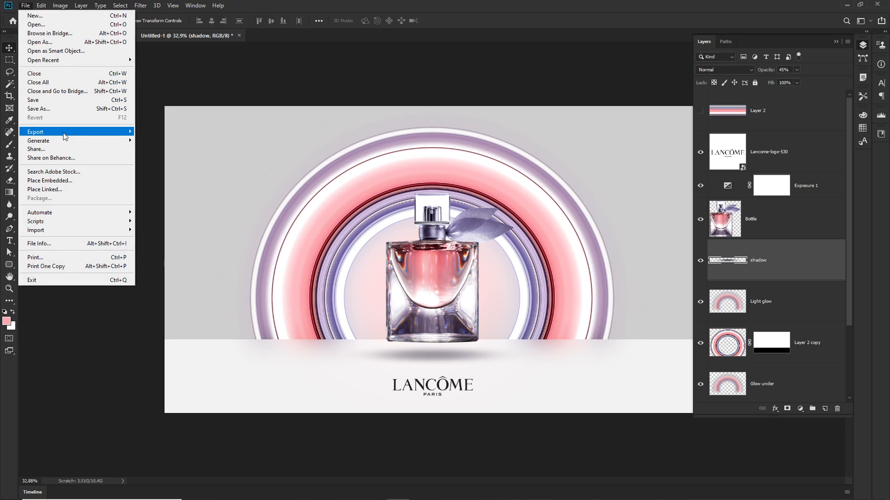
{"action": "mouse_move", "coordinate": [66, 135]}
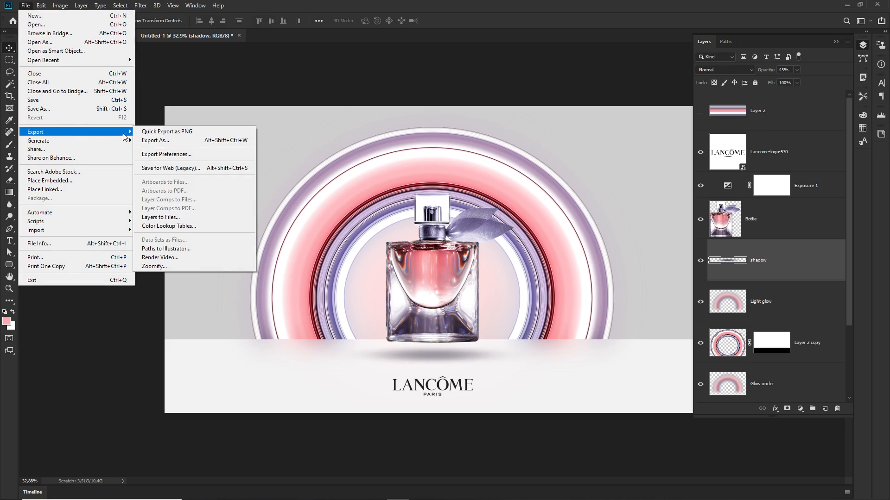
{"action": "left_click", "coordinate": [164, 169]}
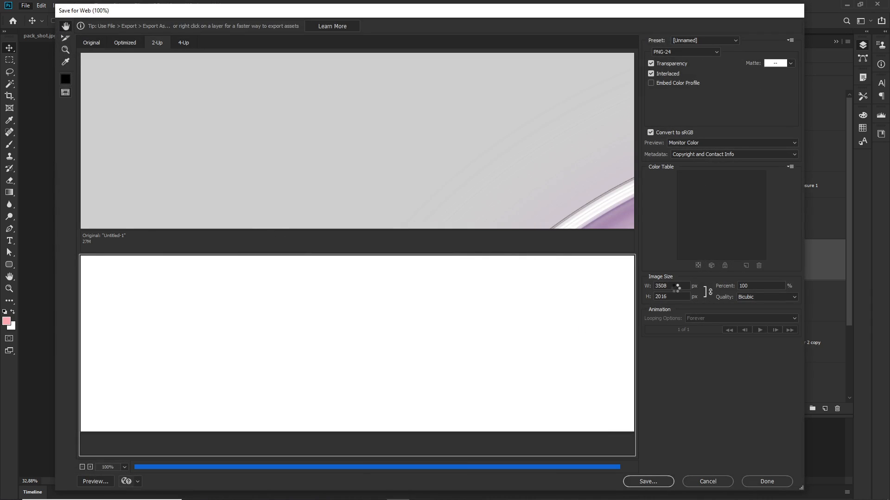
{"action": "left_click_drag", "start_coordinate": [494, 356], "coordinate": [334, 284]}
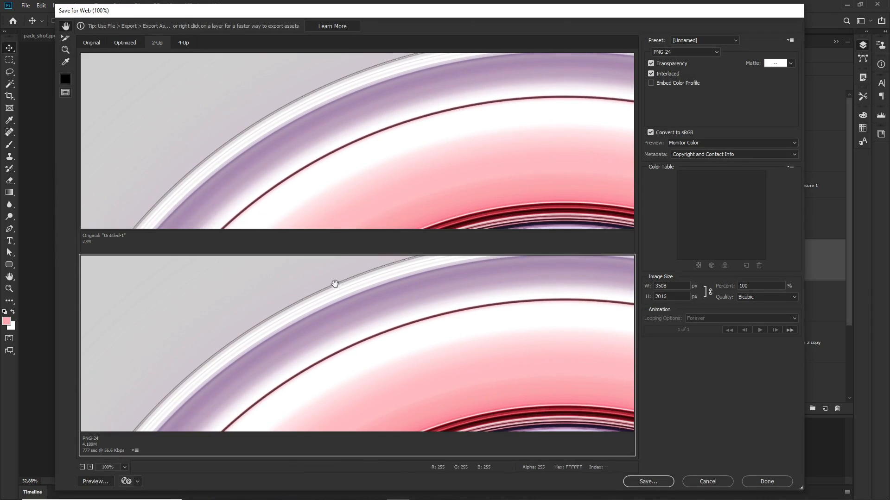
{"action": "left_click", "coordinate": [353, 179], "text": "alt"}
{"action": "left_click", "coordinate": [353, 178], "text": "alt"}
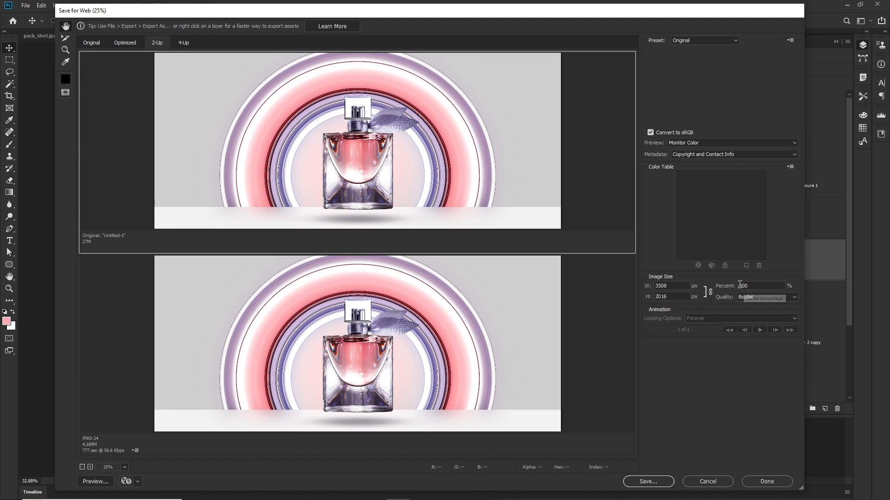
{"action": "double_click", "coordinate": [758, 285]}
{"action": "type", "text": "50"}
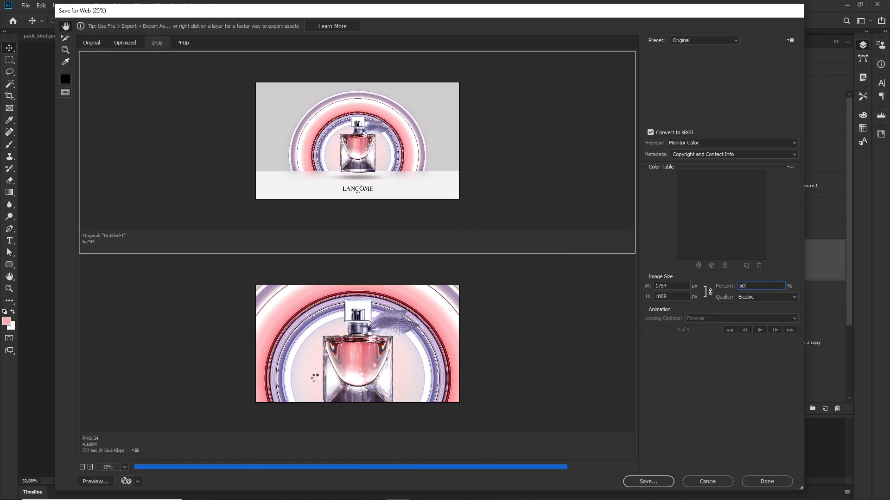
{"action": "key", "text": "Tab"}
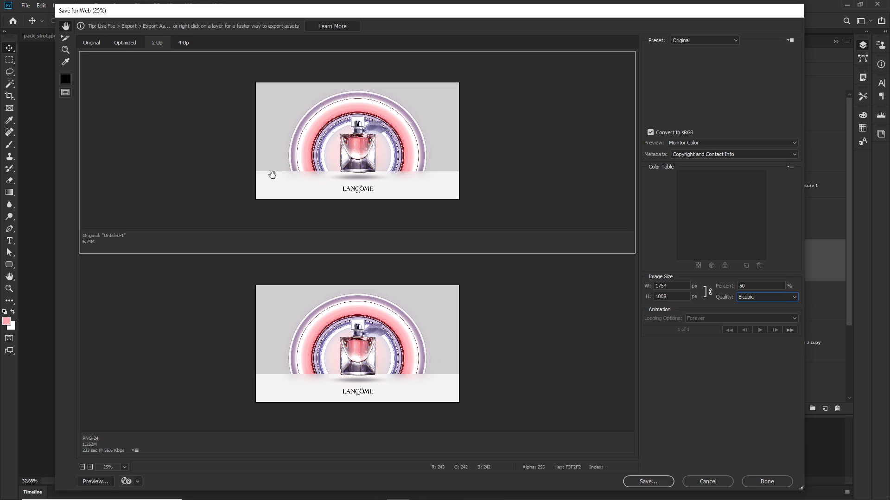
Choose PNG-24 as the format of the optimized version and save the exported image to the desktop (Bureau).
{"action": "left_click", "coordinate": [206, 334]}
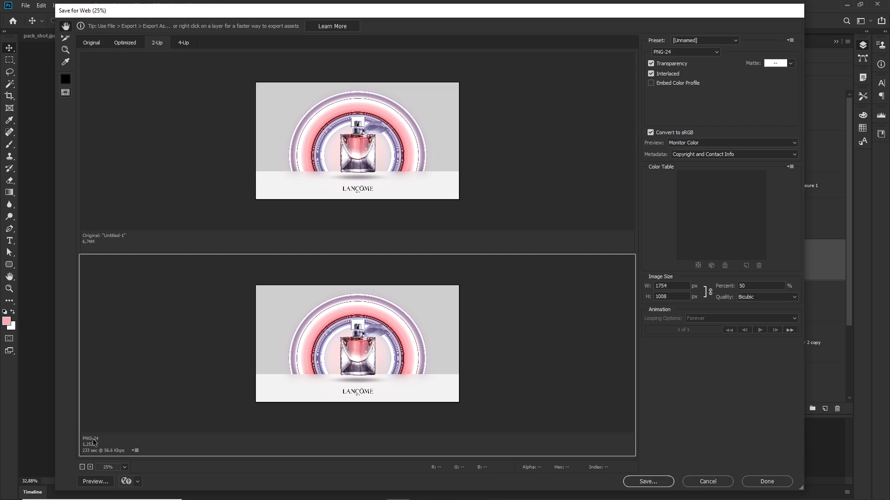
{"action": "left_click", "coordinate": [673, 52]}
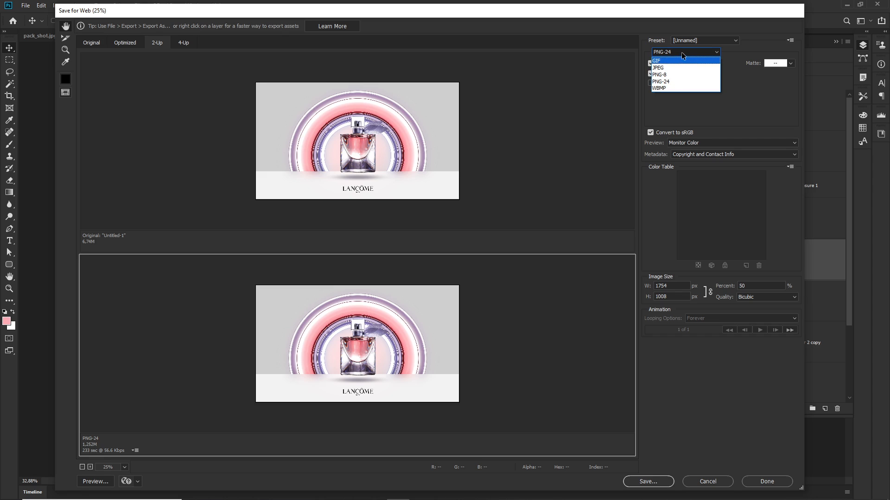
{"action": "left_click", "coordinate": [671, 82]}
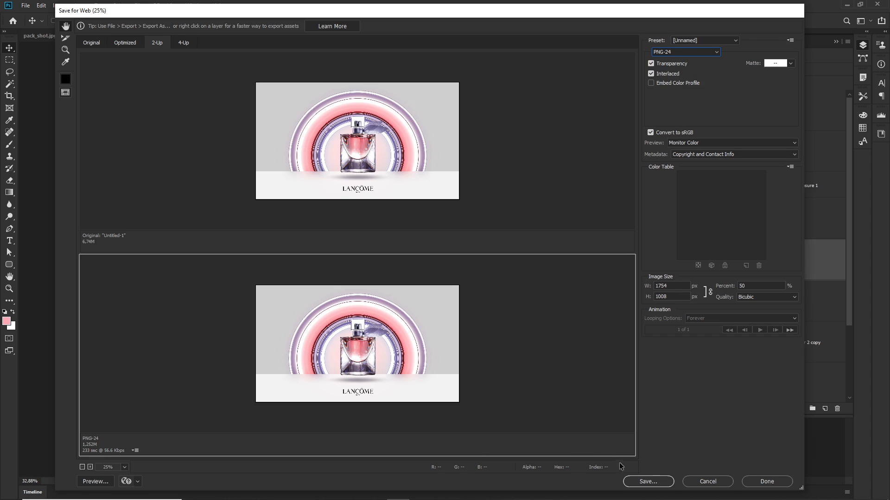
{"action": "left_click", "coordinate": [647, 482]}
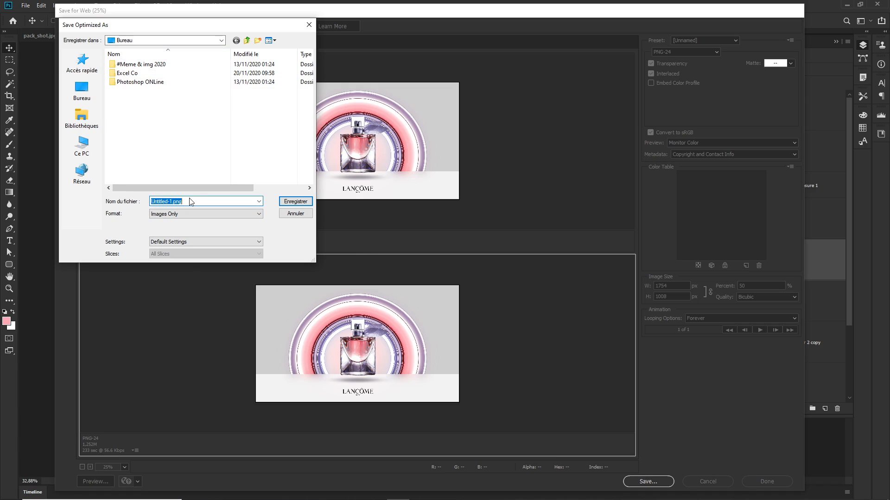
{"action": "key", "text": "BackSpace"}
{"action": "key", "text": "Return"}
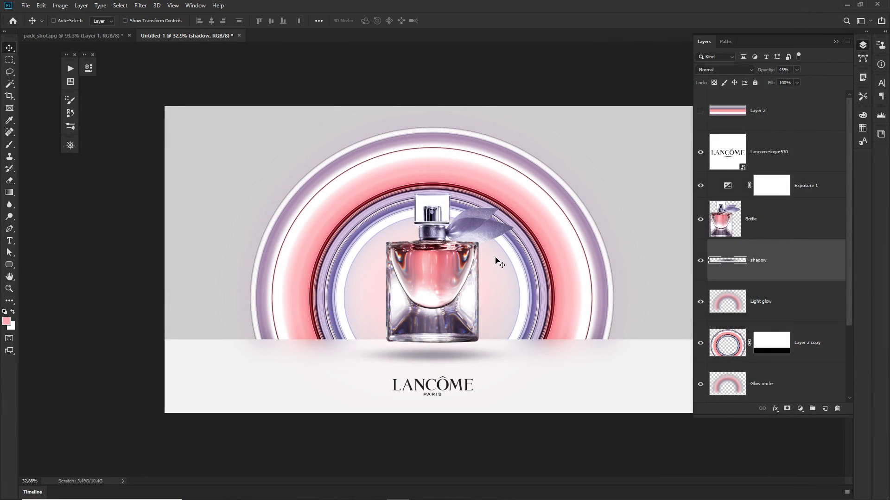
View the finished advertisement in full screen mode without the interface, enlarged until it nearly fills the screen.
{"action": "key", "text": "Tab"}
{"action": "key", "text": "Tab"}
{"action": "key", "text": "Tab"}
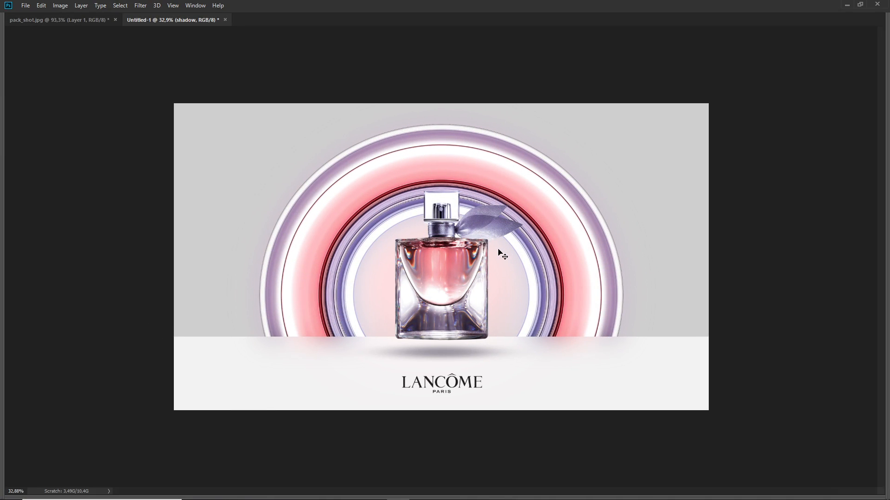
{"action": "key", "text": "f"}
{"action": "key", "text": "f"}
{"action": "key", "text": "ctrl+plus"}
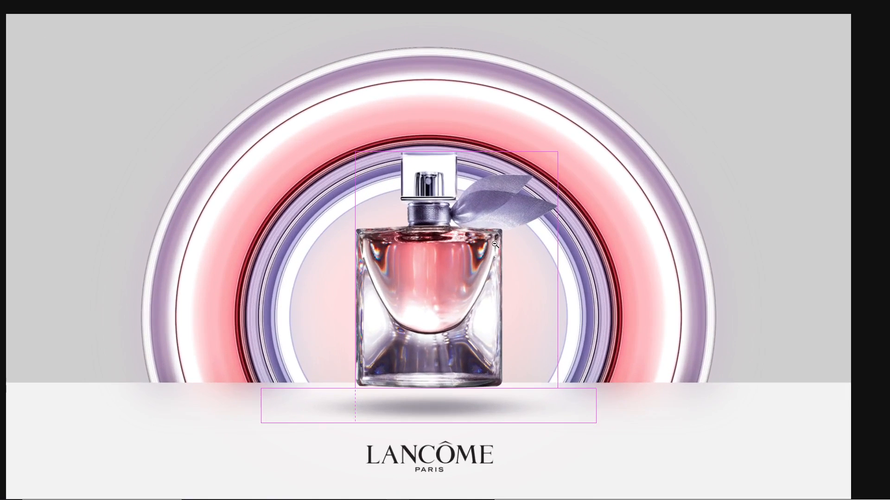
{"action": "mouse_move", "coordinate": [557, 252]}
{"action": "left_mouse_down"}
{"action": "mouse_move", "coordinate": [566, 252]}
{"action": "mouse_move", "coordinate": [553, 253]}
{"action": "left_mouse_up"}
{"action": "scroll", "coordinate": [527, 249], "scroll_direction": "up", "scroll_amount": 1}
{"action": "scroll", "coordinate": [526, 249], "scroll_direction": "up", "scroll_amount": 1}
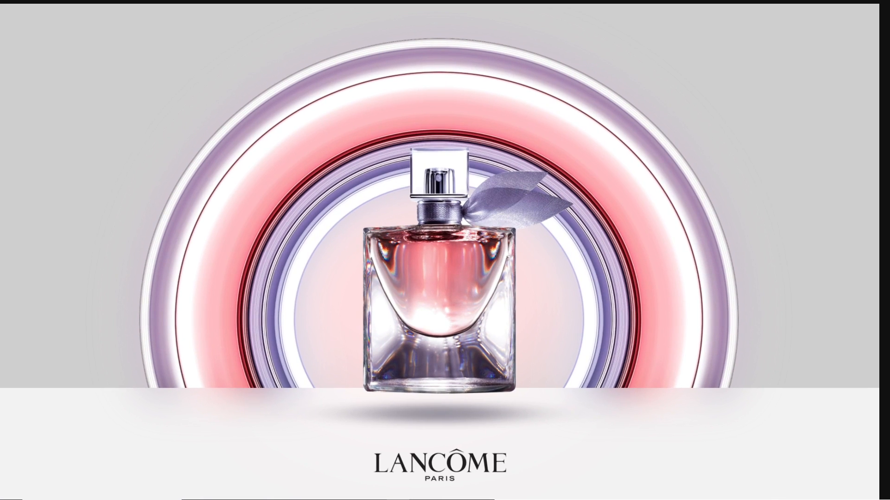